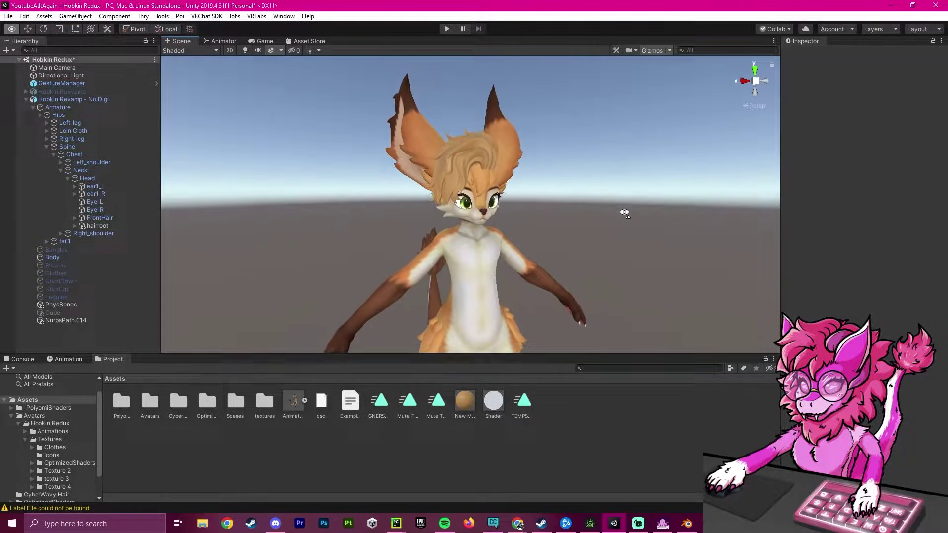
# Deactivate the avatar's added hair object NurbsPath.014 and examine the head underneath from several angles
pyautogui.press('w')
pyautogui.press('d')
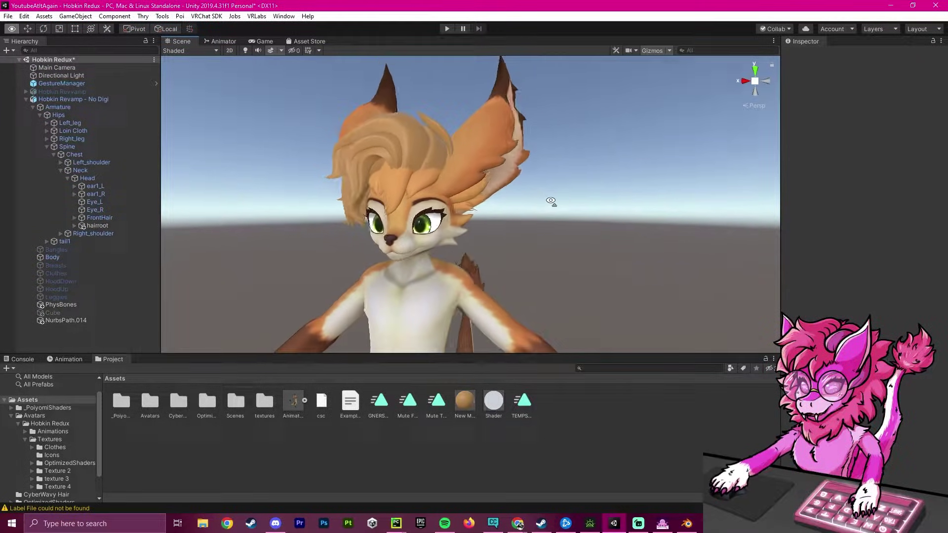
pyautogui.keyDown('alt'); pyautogui.moveTo(550, 202); pyautogui.dragTo(513, 148); pyautogui.keyUp('alt')
pyautogui.keyDown('alt'); pyautogui.moveTo(664, 218); pyautogui.dragTo(670, 205); pyautogui.keyUp('alt')
pyautogui.scroll(-4, 670, 205)
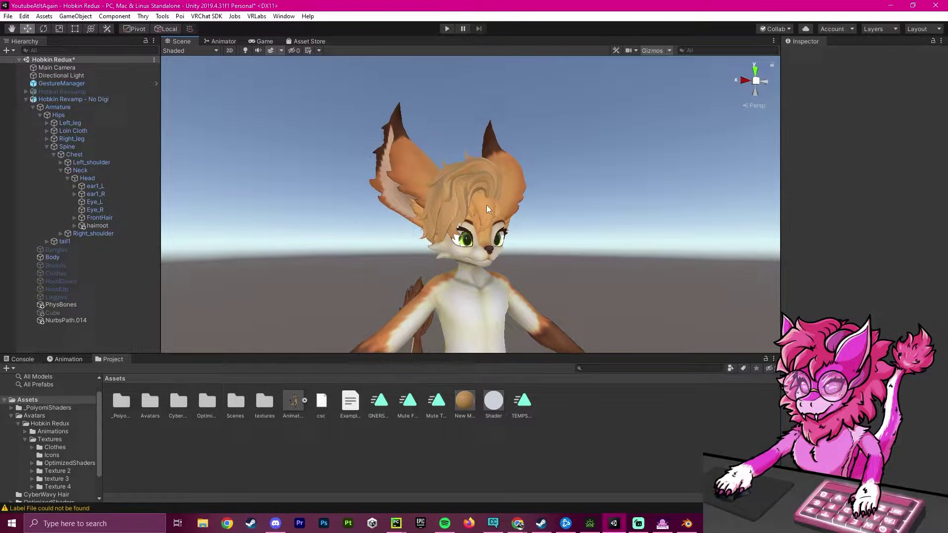
pyautogui.click(486, 206)
pyautogui.keyDown('alt'); pyautogui.moveTo(523, 220); pyautogui.dragTo(538, 224); pyautogui.keyUp('alt')
pyautogui.scroll(4, 494, 220)
pyautogui.click(475, 202)
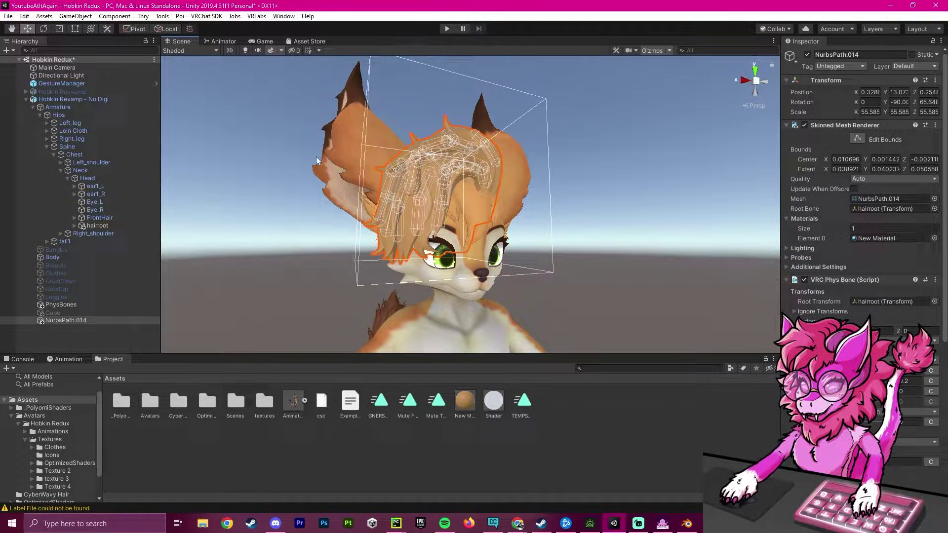
pyautogui.click(807, 55)
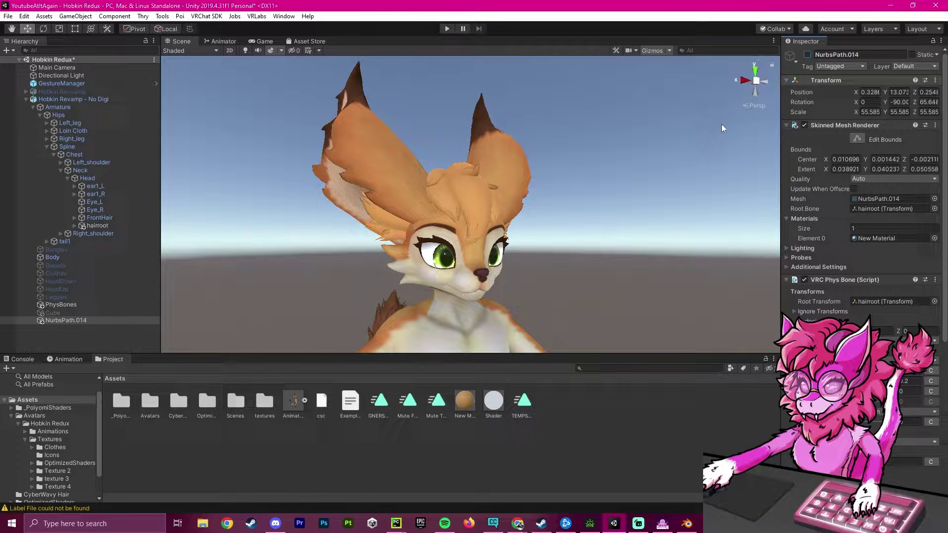
pyautogui.keyDown('alt'); pyautogui.moveTo(486, 249); pyautogui.dragTo(549, 252); pyautogui.keyUp('alt')
pyautogui.scroll(3, 494, 212)
pyautogui.keyDown('alt'); pyautogui.moveTo(452, 198); pyautogui.dragTo(538, 195); pyautogui.keyUp('alt')
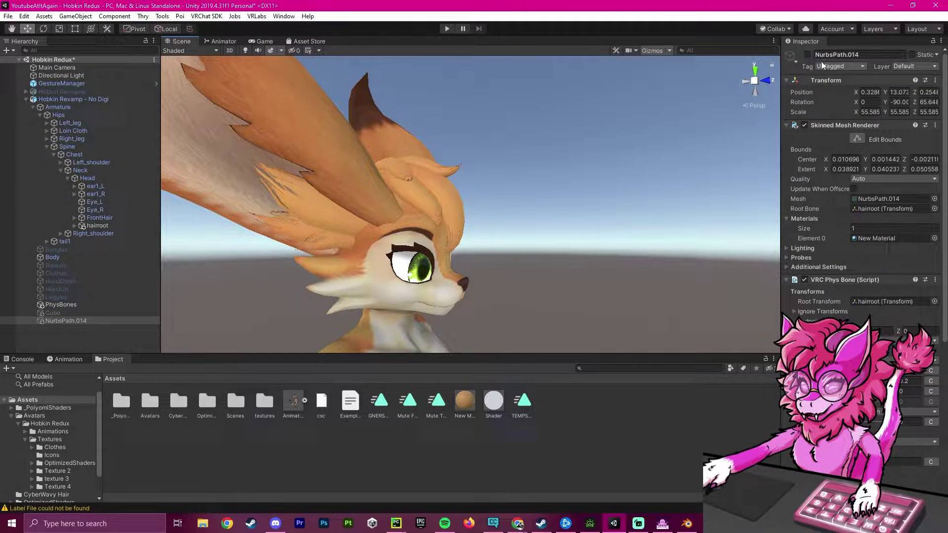
# Reactivate the NurbsPath.014 hair object and clear the selection
pyautogui.click(807, 54)
pyautogui.keyDown('alt'); pyautogui.moveTo(691, 148); pyautogui.dragTo(444, 179); pyautogui.keyUp('alt')
pyautogui.scroll(-2, 444, 179)
pyautogui.click(373, 98)
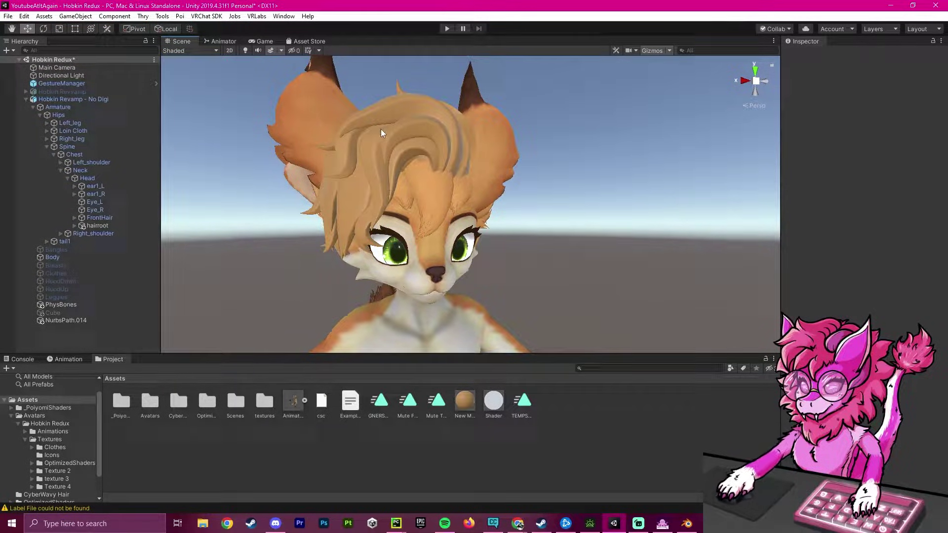
# Select the avatar's Body object and locate its source mesh asset in the project
pyautogui.press('a')
pyautogui.press('s')
pyautogui.moveTo(525, 210); pyautogui.dragTo(600, 248, button='right')
pyautogui.press('w')
pyautogui.press('s')
pyautogui.press('w')
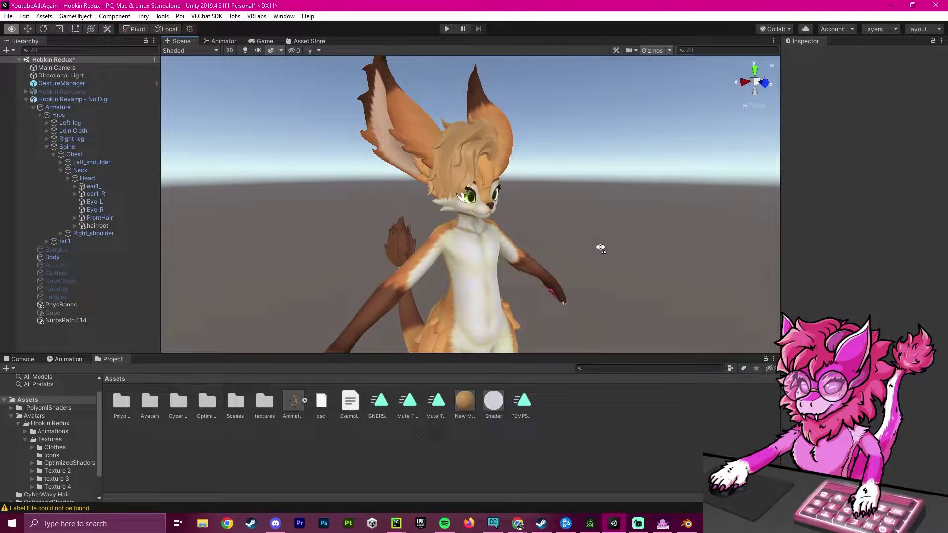
pyautogui.click(459, 265)
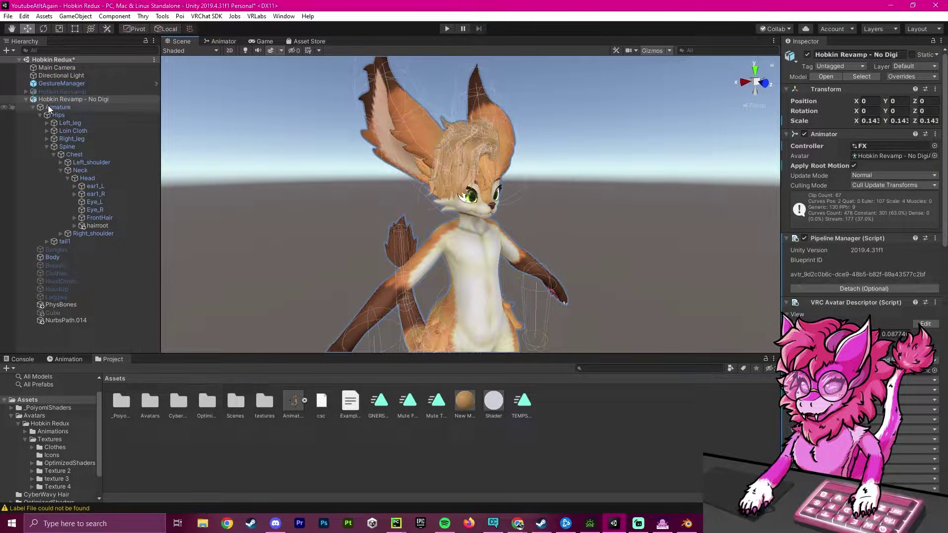
pyautogui.click(33, 107)
pyautogui.click(54, 124)
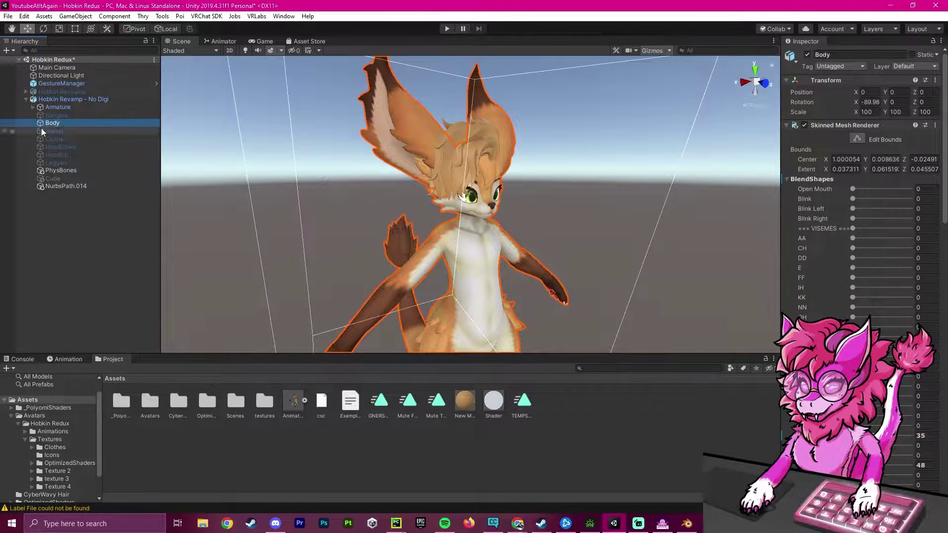
pyautogui.click(786, 178)
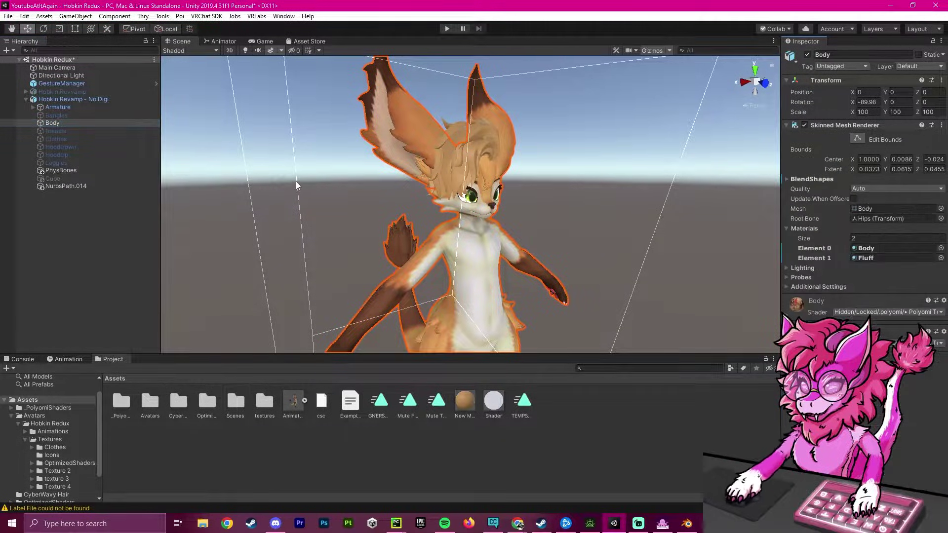
pyautogui.click(861, 210)
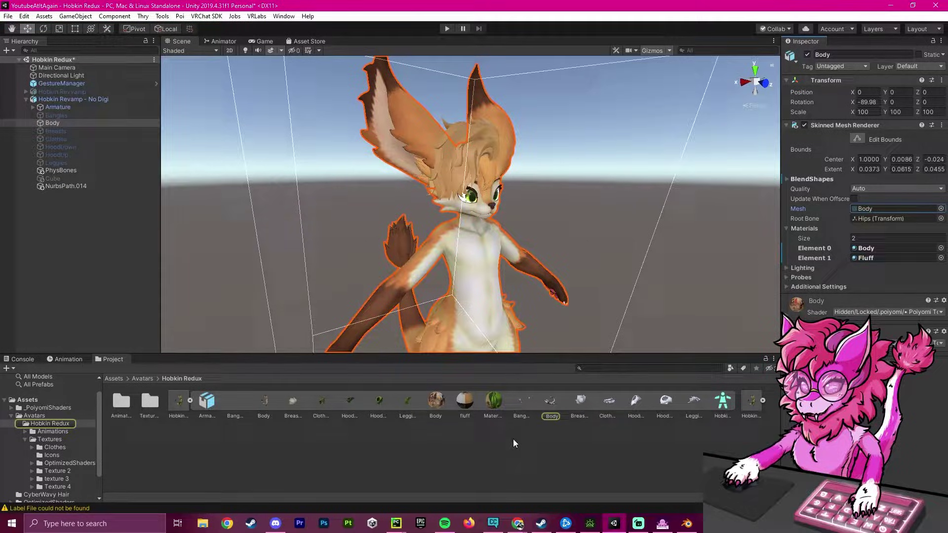
# Show the Hobkin Revamp - No Digi model file in File Explorer and copy its folder path
pyautogui.click(189, 400)
pyautogui.click(170, 401)
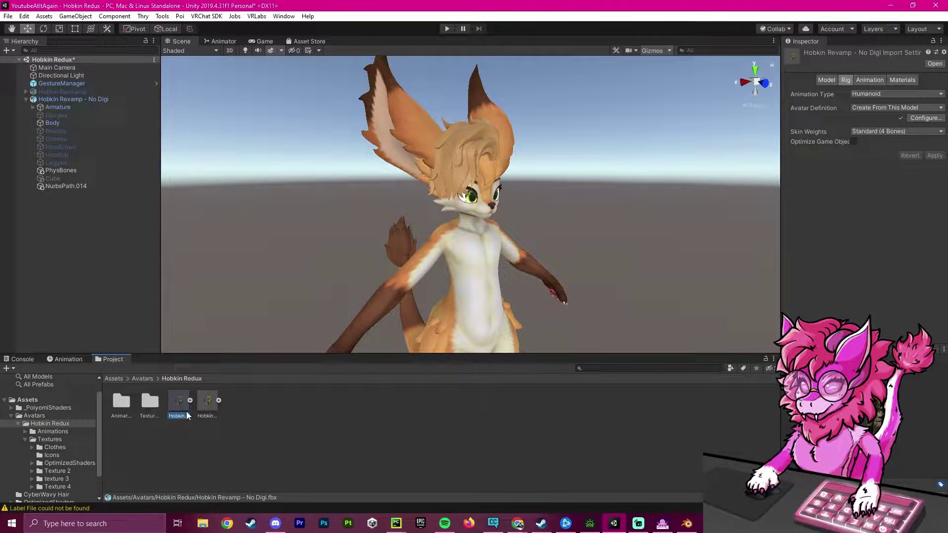
pyautogui.rightClick(180, 405)
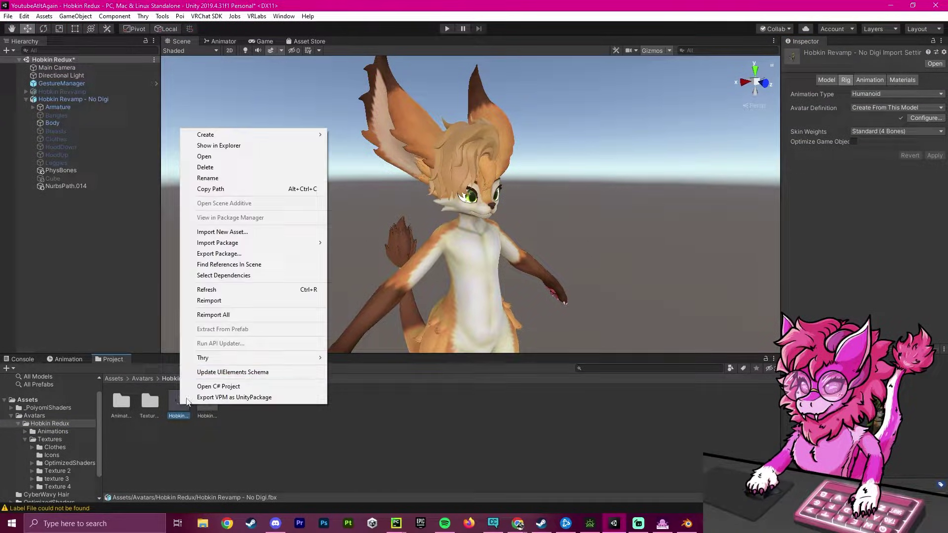
pyautogui.click(238, 146)
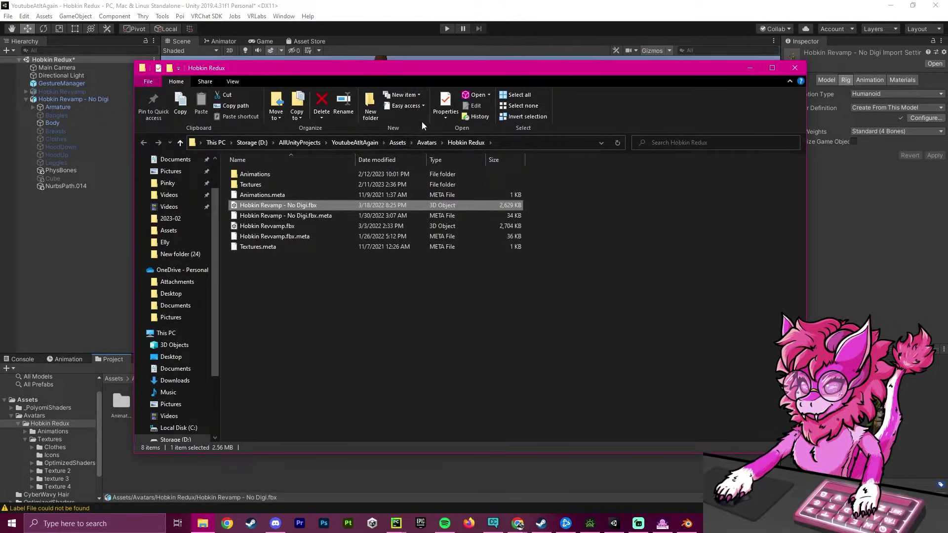
pyautogui.click(528, 142)
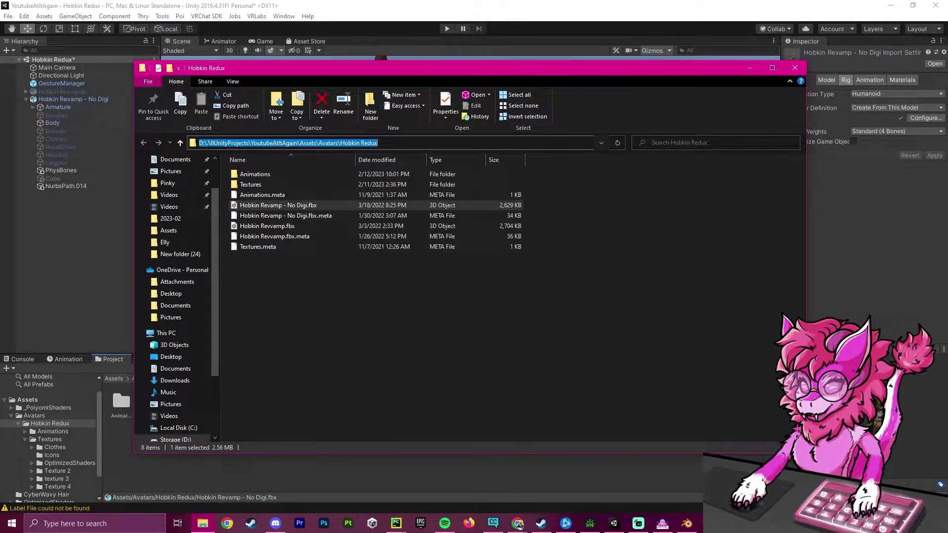
pyautogui.hotkey('ctrl', 'c')
# Switch to Blender, start an FBX import and go to the copied Hobkin Redux folder path
pyautogui.click(104, 217)
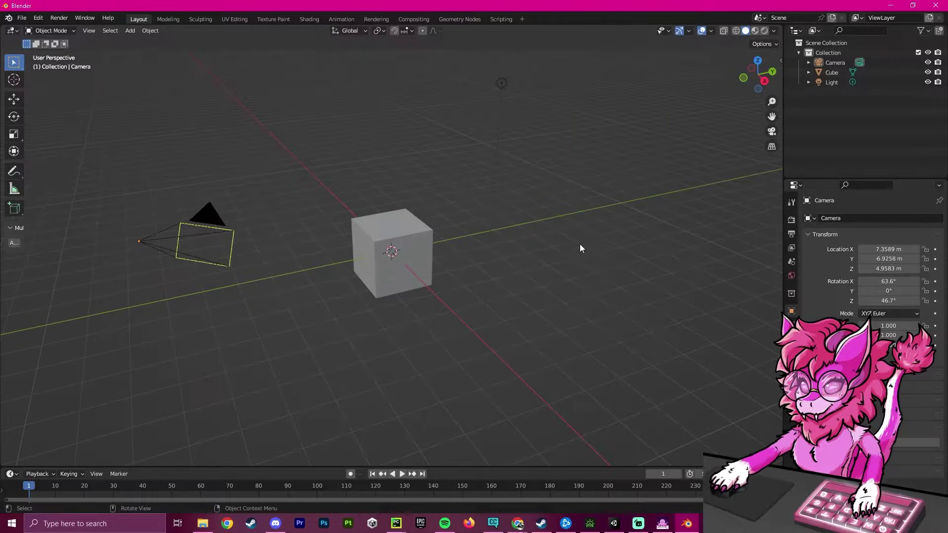
pyautogui.rightClick(579, 244)
pyautogui.click(567, 243)
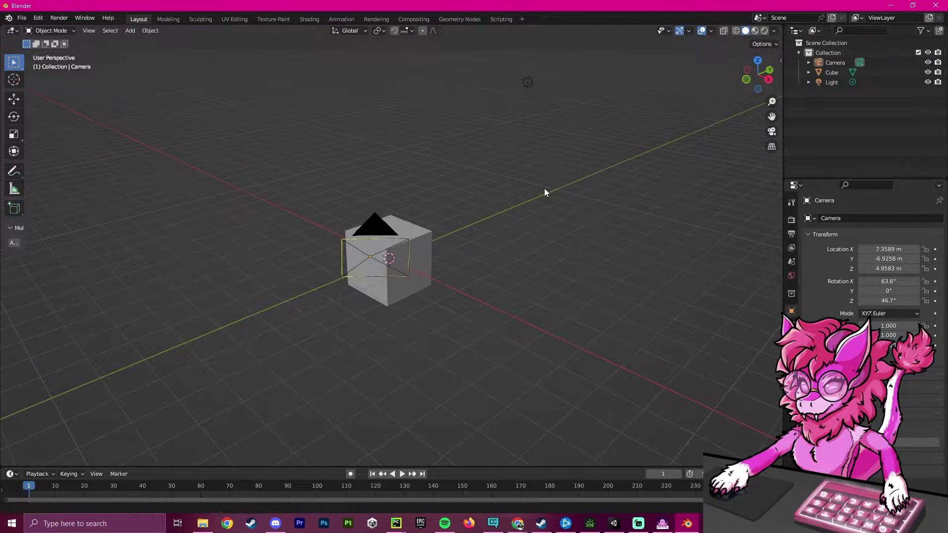
pyautogui.click(22, 18)
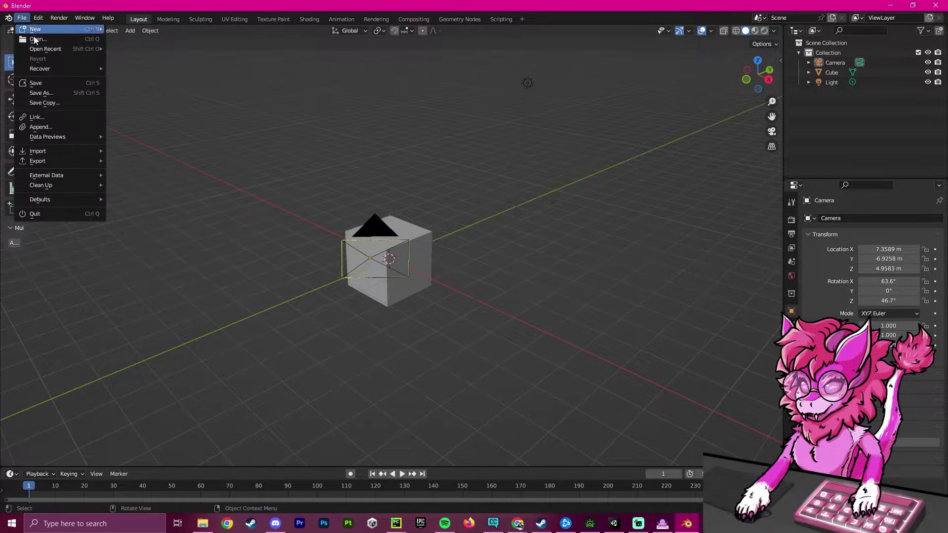
pyautogui.moveTo(47, 153)
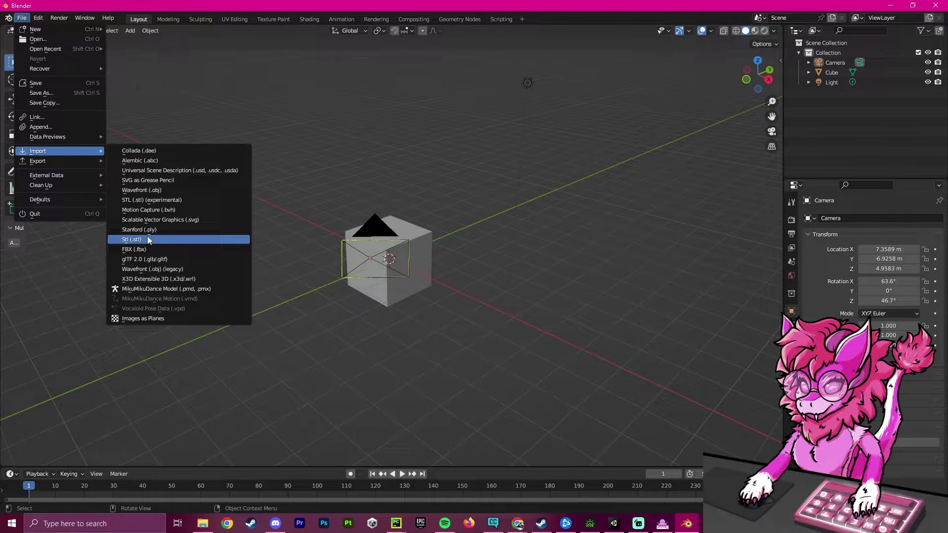
pyautogui.click(133, 249)
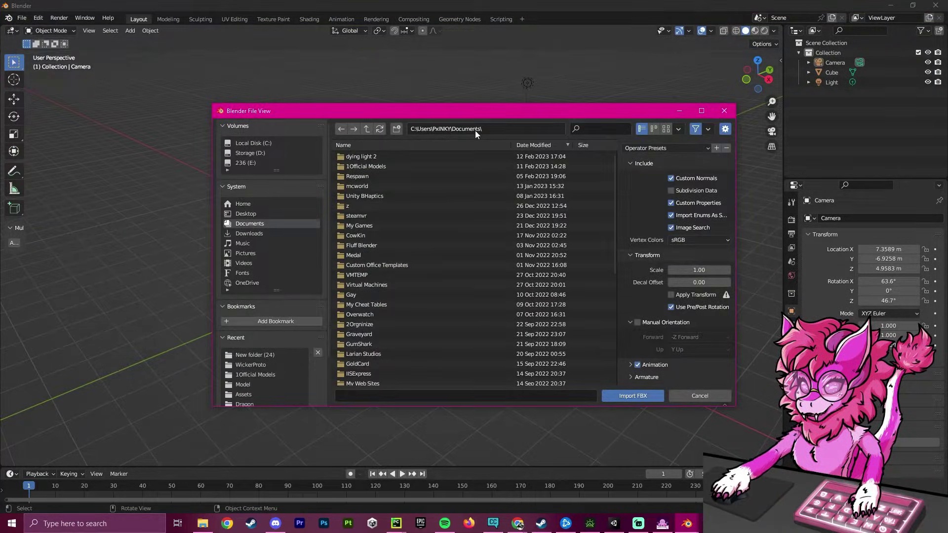
pyautogui.click(463, 129)
pyautogui.hotkey('ctrl', 'v')
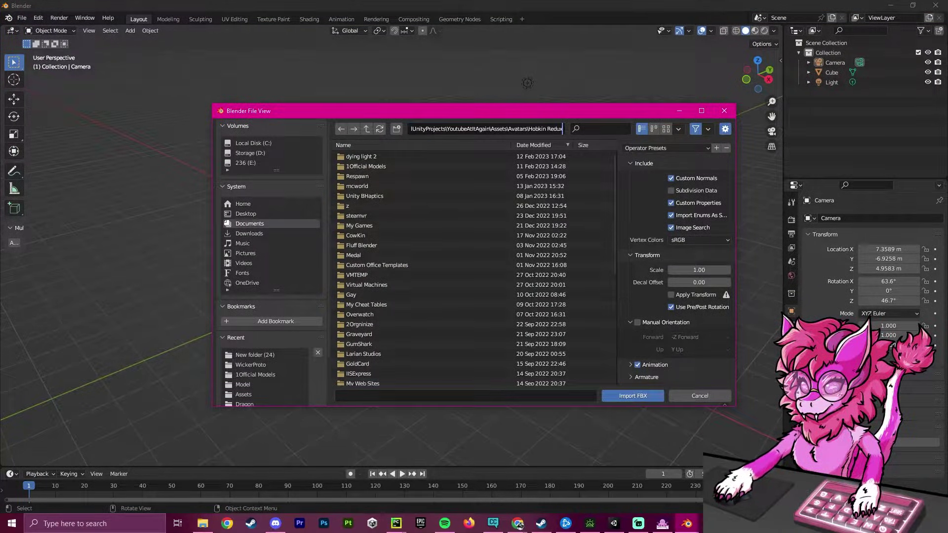
pyautogui.press('Return')
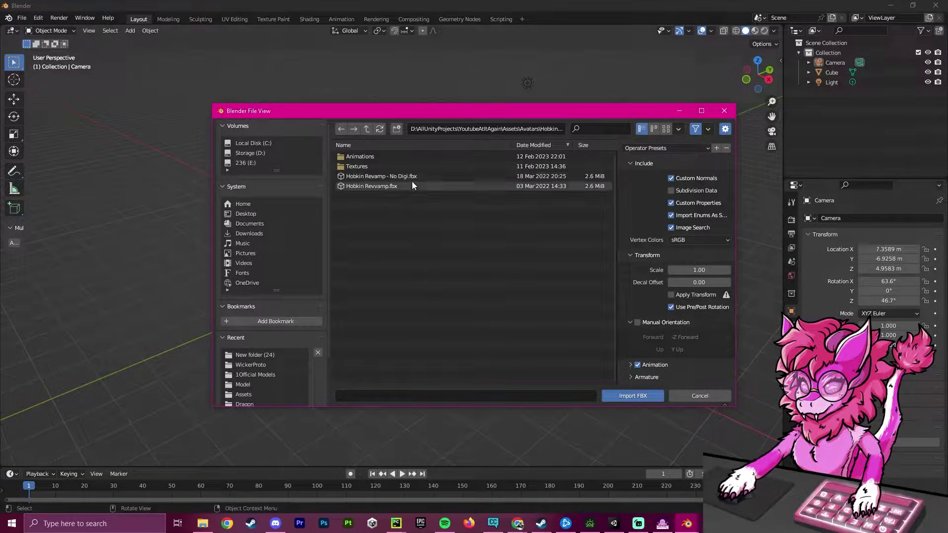
# Check the avatar's model file name in Unity and import Hobkin Revamp - No Digi.fbx into the Blender scene
pyautogui.hotkey('alt', 'Tab')
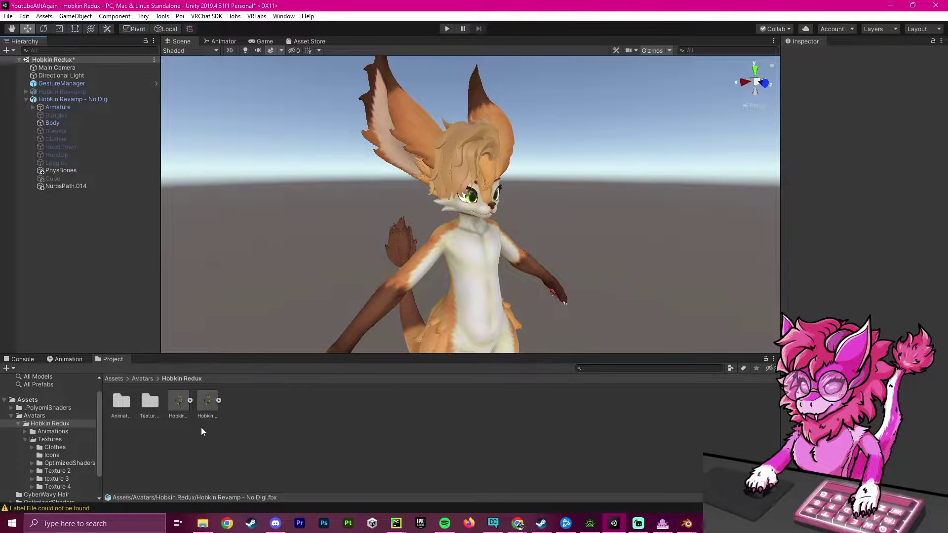
pyautogui.click(180, 407)
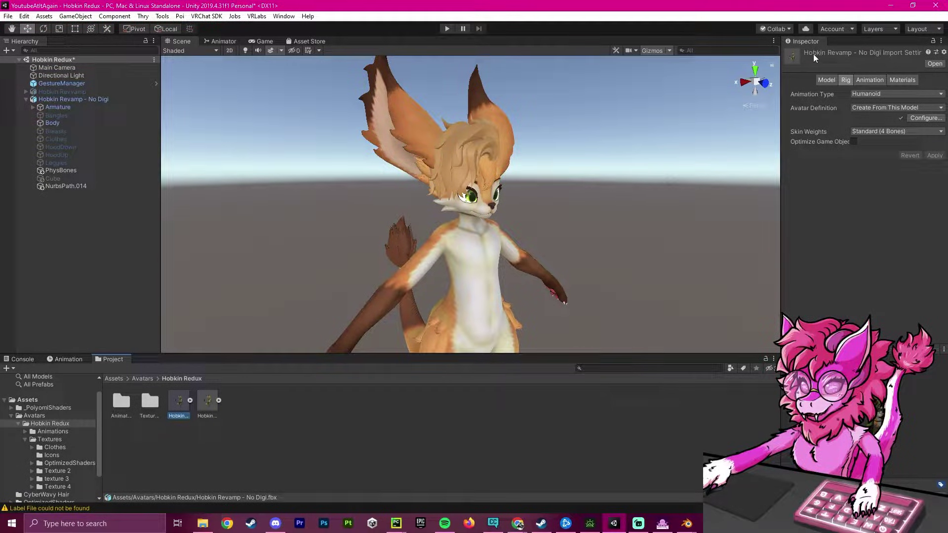
pyautogui.hotkey('alt', 'Tab')
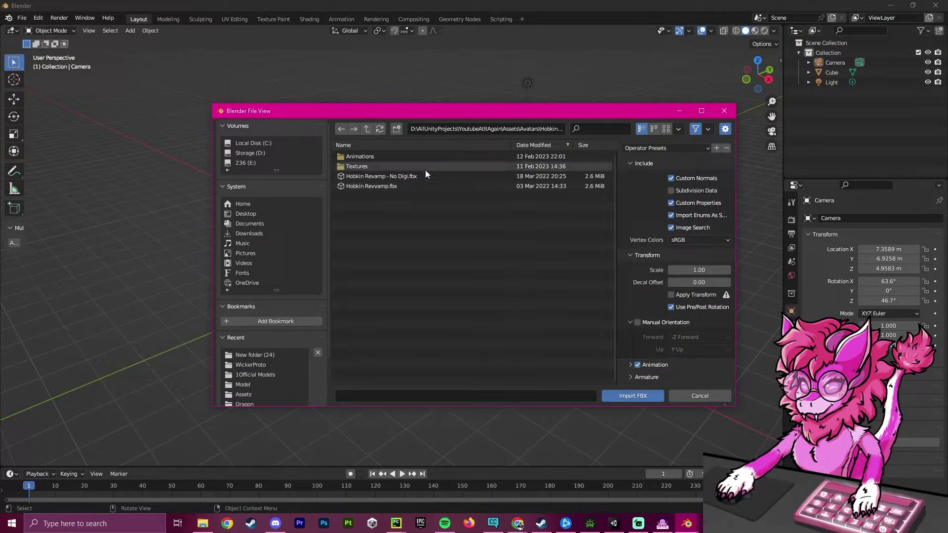
pyautogui.click(627, 396)
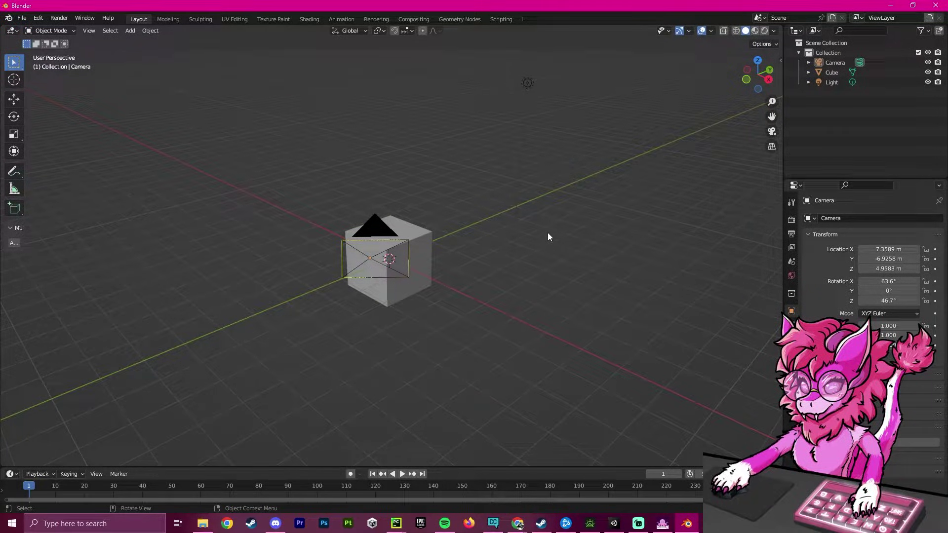
# Delete the default camera, cube and light from the scene
pyautogui.moveTo(503, 224); pyautogui.dragTo(586, 239, button='middle')
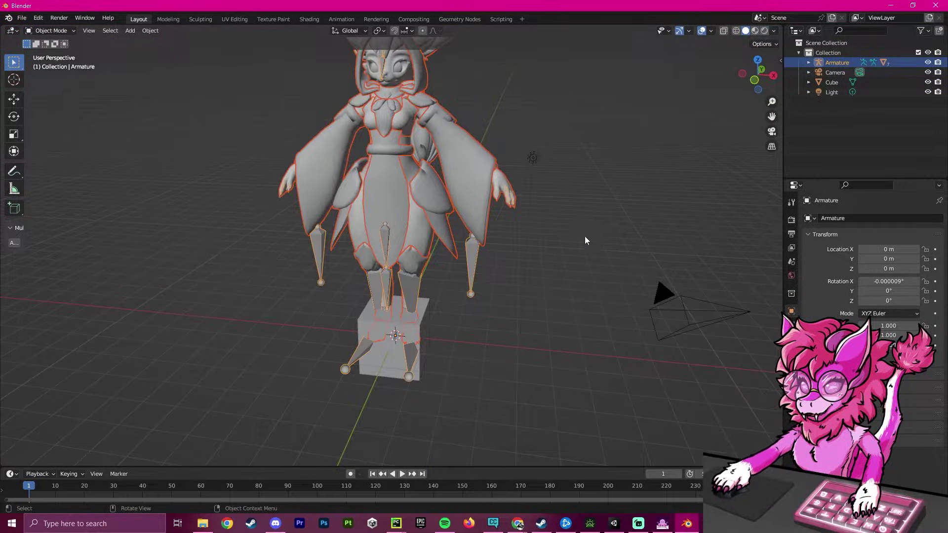
pyautogui.click(835, 73)
pyautogui.press('Delete')
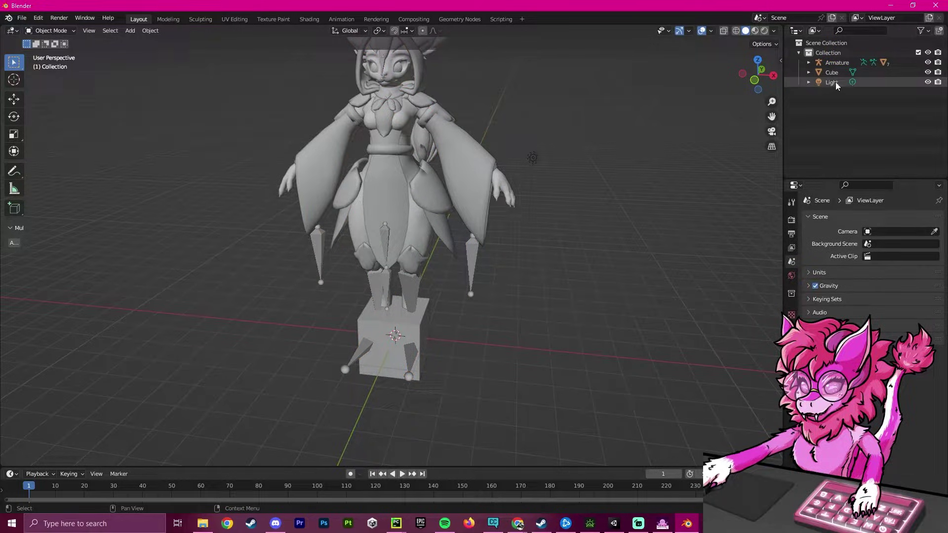
pyautogui.click(831, 76)
pyautogui.press('Delete')
pyautogui.click(829, 76)
pyautogui.press('Delete')
# Hide the armature's Bangles, Breasts, Clothes, HoodDown, HoodUp and Leggies meshes so that only Body is shown
pyautogui.moveTo(572, 151); pyautogui.dragTo(623, 237, button='middle')
pyautogui.scroll(2, 591, 244)
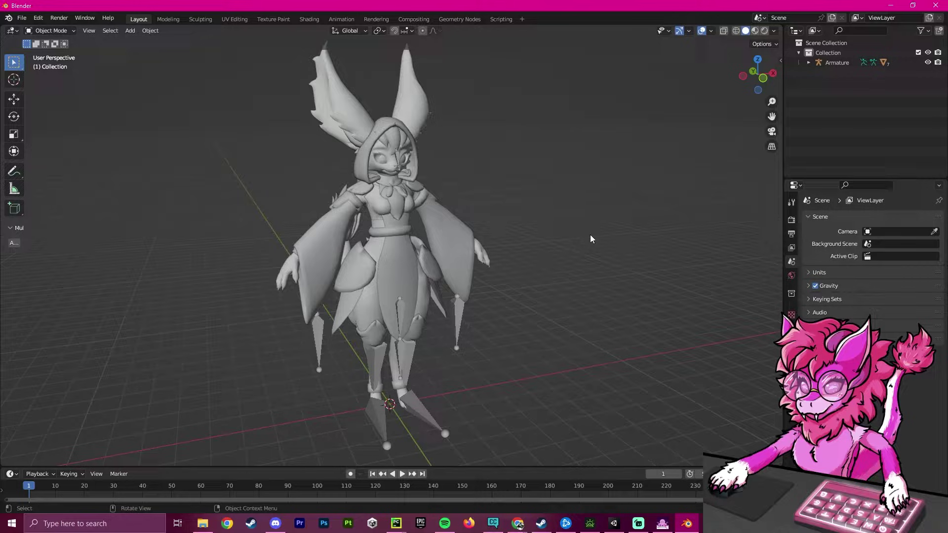
pyautogui.moveTo(552, 240); pyautogui.dragTo(563, 260, button='middle')
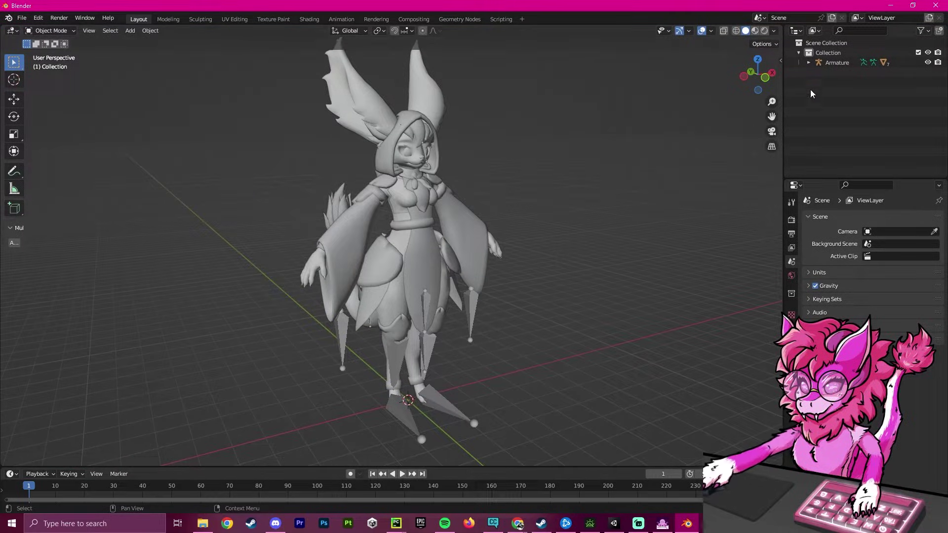
pyautogui.click(808, 63)
pyautogui.click(927, 92)
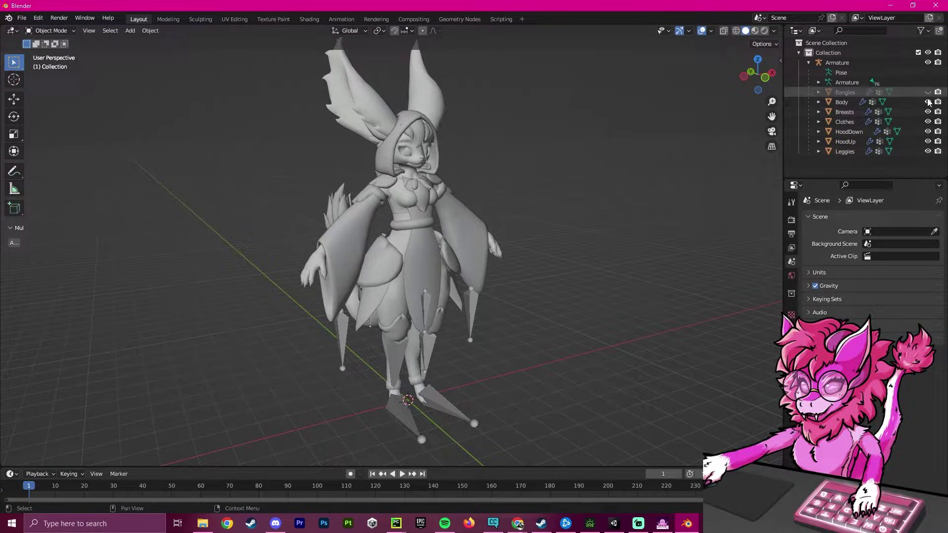
pyautogui.click(927, 112)
pyautogui.click(927, 132)
pyautogui.click(927, 121)
pyautogui.click(927, 142)
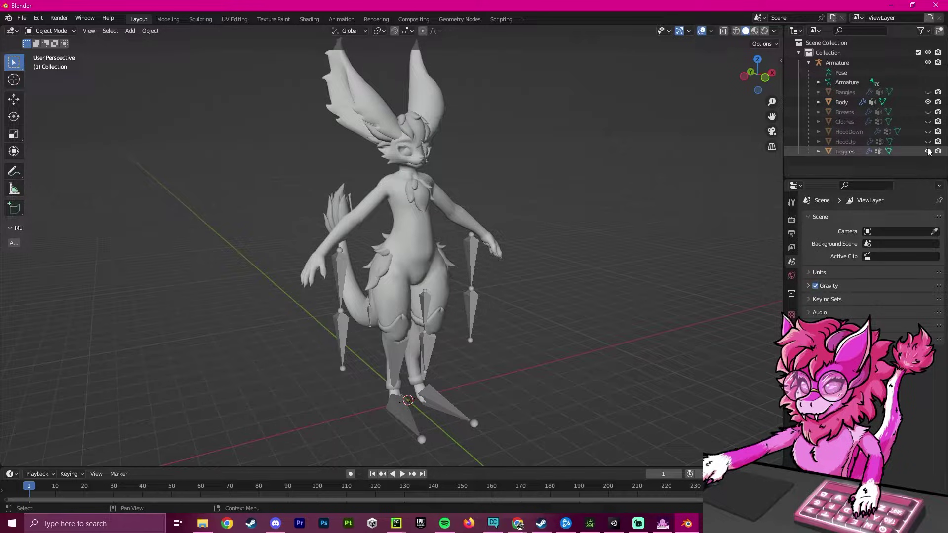
pyautogui.click(927, 151)
# Open the Body mesh in Edit Mode, deselect all its geometry and focus on the hair on the head
pyautogui.keyDown('shift'); pyautogui.moveTo(622, 209); pyautogui.dragTo(664, 236, button='middle'); pyautogui.keyUp('shift')
pyautogui.click(471, 236)
pyautogui.scroll(2, 544, 212)
pyautogui.keyDown('shift'); pyautogui.moveTo(565, 189); pyautogui.dragTo(532, 230, button='middle'); pyautogui.keyUp('shift')
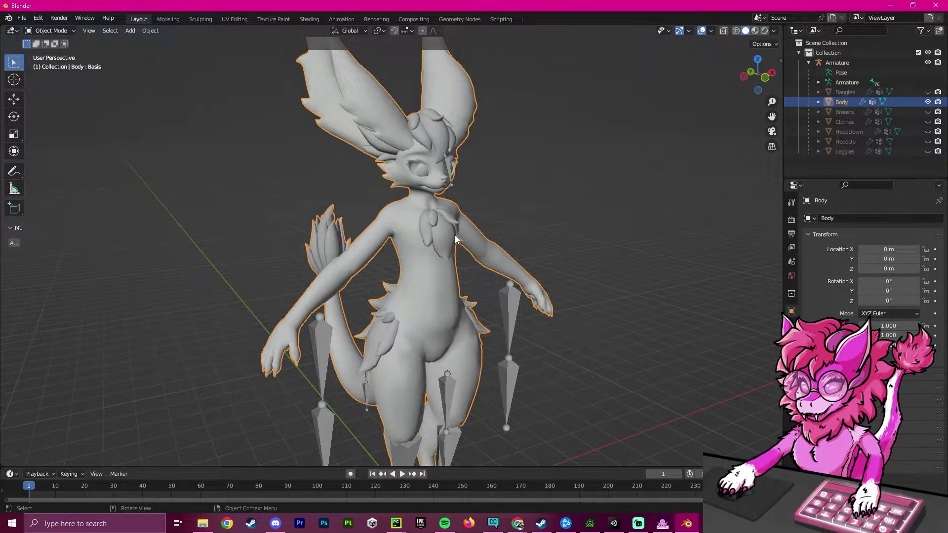
pyautogui.press('Tab')
pyautogui.moveTo(533, 178); pyautogui.dragTo(490, 245, button='middle')
pyautogui.hotkey('alt', 'a')
pyautogui.scroll(3, 519, 208)
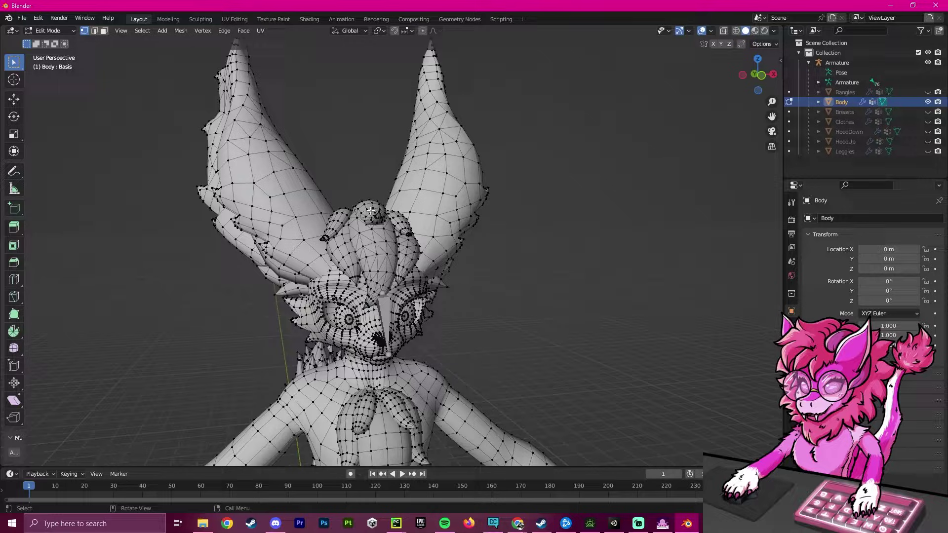
pyautogui.moveTo(368, 261); pyautogui.dragTo(404, 262, button='middle')
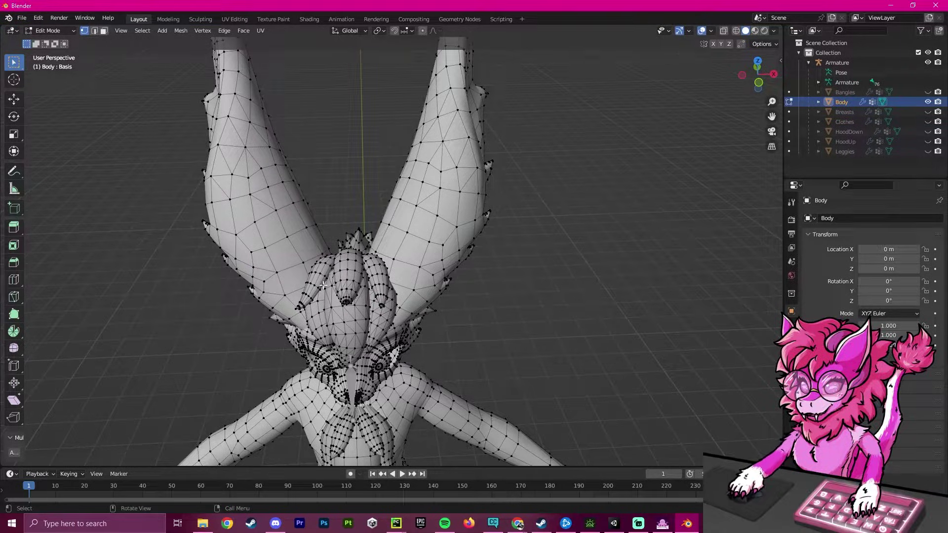
# Add a shape key named Delete Hair to the Body mesh in Object Mode and set its value to 1
pyautogui.moveTo(349, 279); pyautogui.dragTo(493, 305, button='middle')
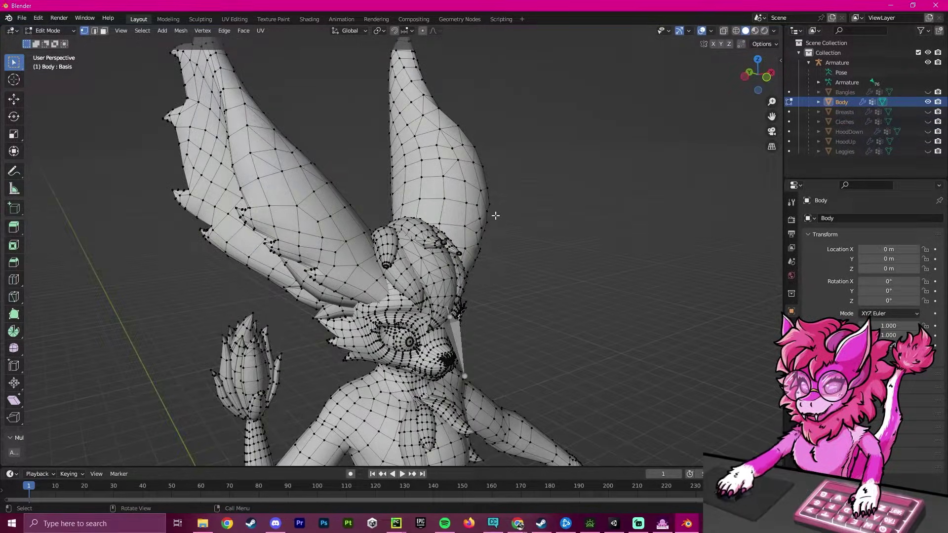
pyautogui.press('Tab')
pyautogui.moveTo(482, 261); pyautogui.dragTo(594, 242, button='middle')
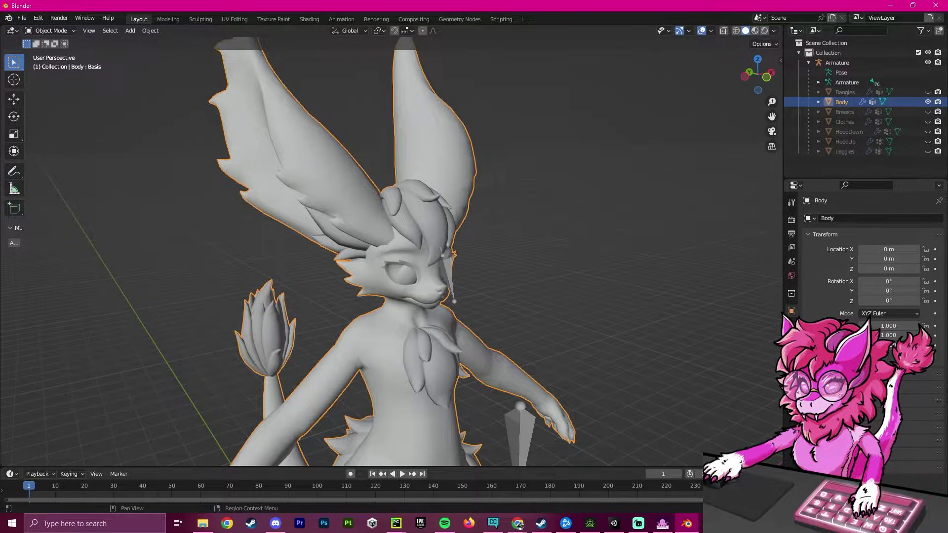
pyautogui.click(791, 380)
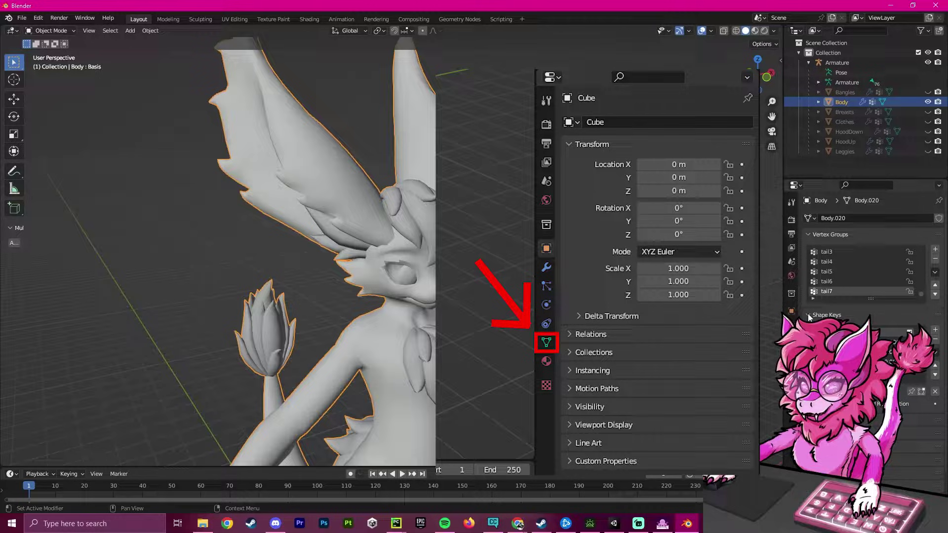
pyautogui.click(935, 330)
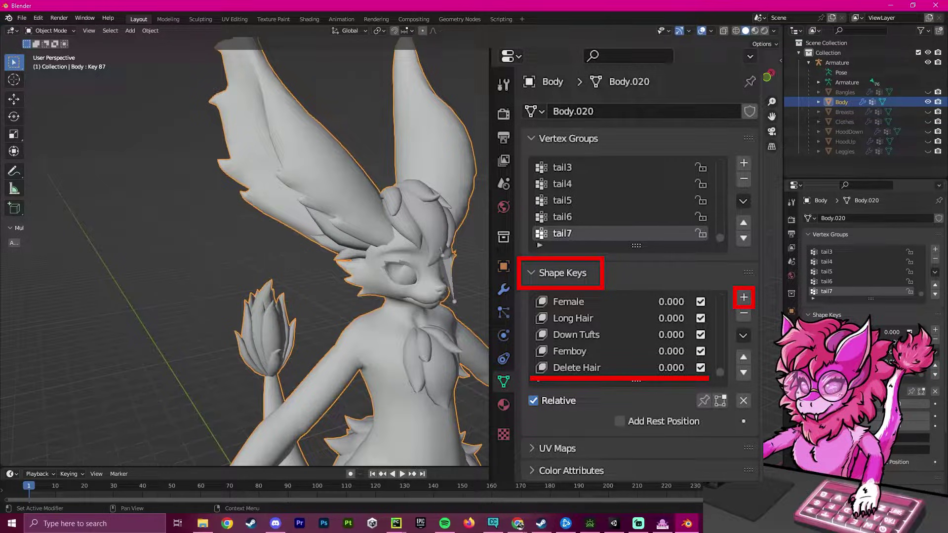
pyautogui.press('Return')
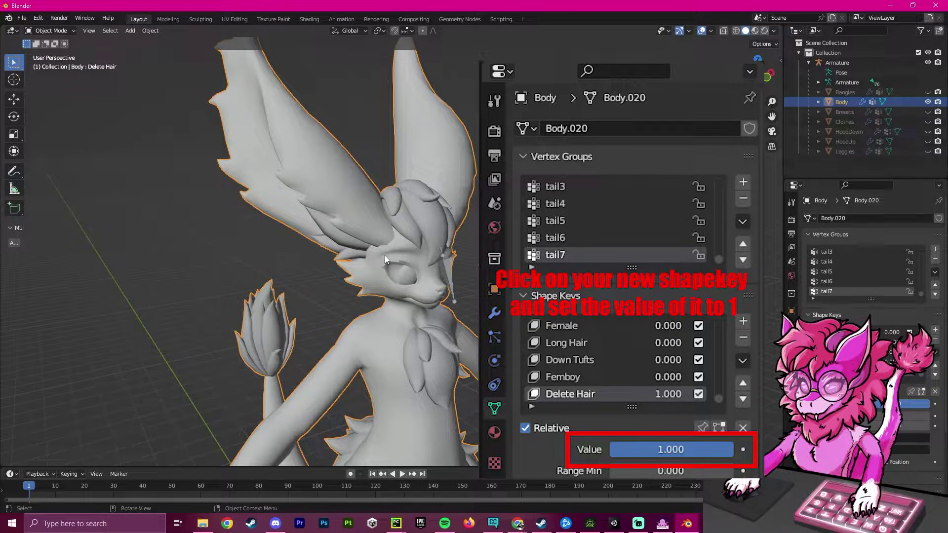
# In Edit Mode on the Delete Hair shape key, select all the linked hair strands on top of the head
pyautogui.press('Tab')
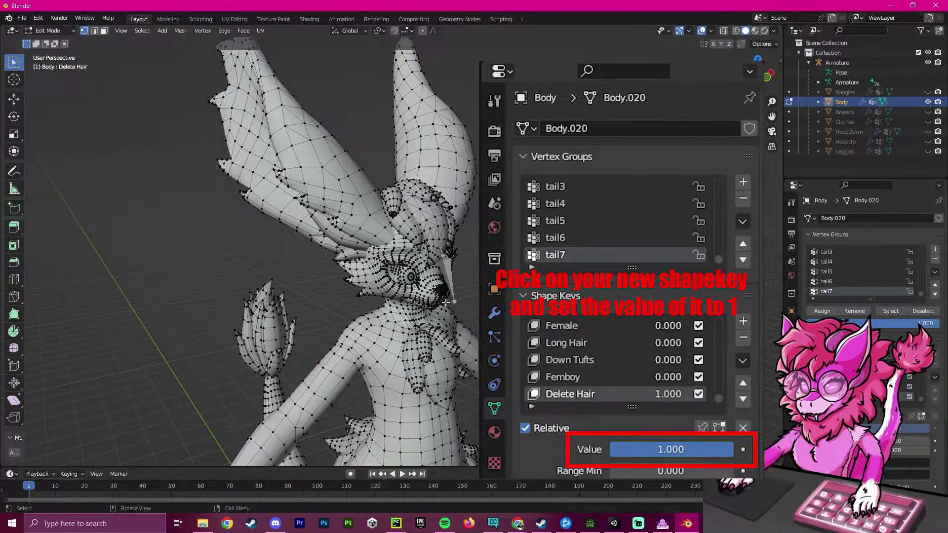
pyautogui.moveTo(406, 148); pyautogui.dragTo(453, 252, button='middle')
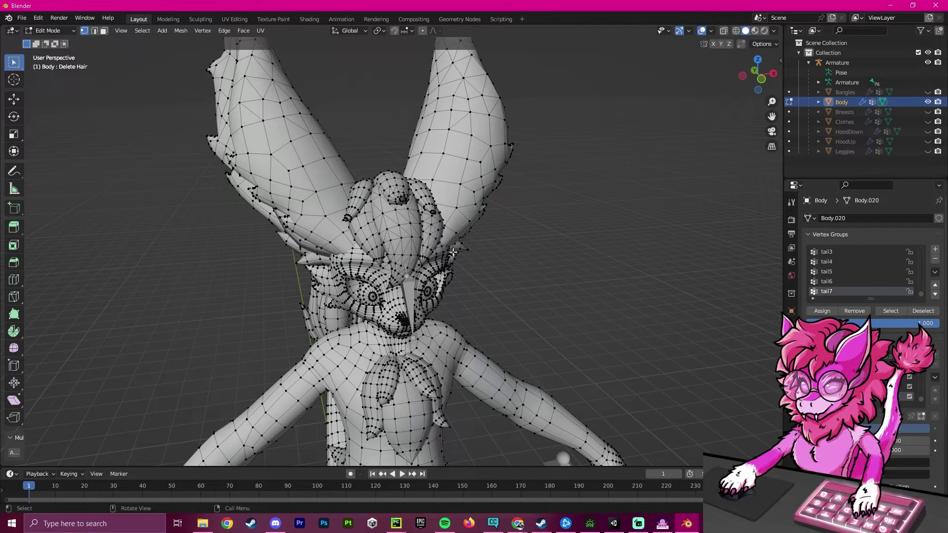
pyautogui.press('l')
pyautogui.press('l')
pyautogui.press('l')
pyautogui.press('l')
pyautogui.press('l')
pyautogui.press('l')
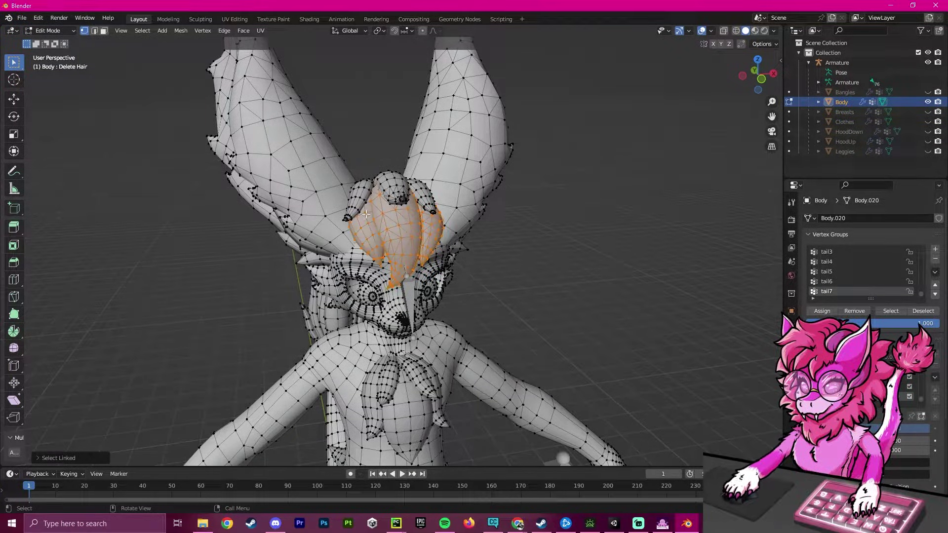
pyautogui.moveTo(431, 204); pyautogui.dragTo(456, 184, button='middle')
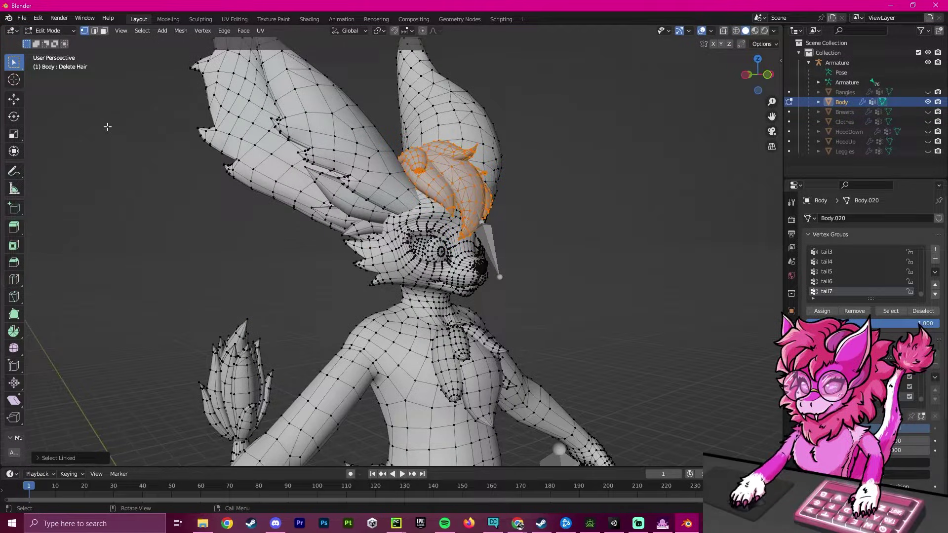
# Scale the selected hair strands down to a tiny clump
pyautogui.click(14, 134)
pyautogui.moveTo(419, 178); pyautogui.dragTo(524, 160, button='middle')
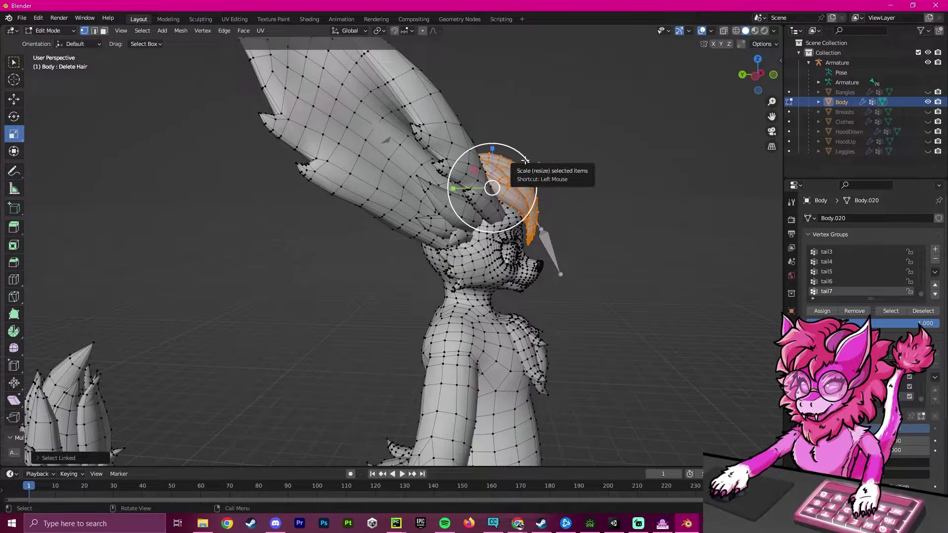
pyautogui.moveTo(524, 160); pyautogui.dragTo(496, 182)
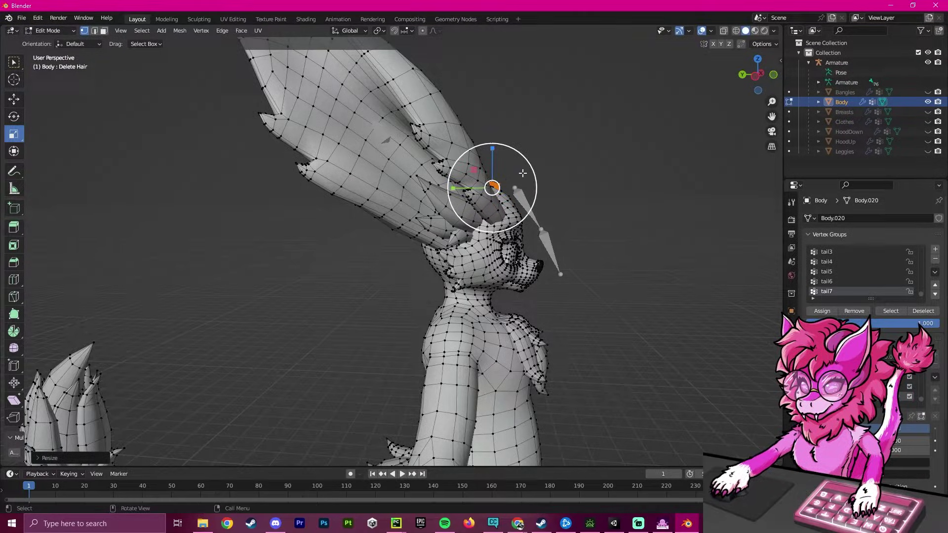
pyautogui.moveTo(523, 172); pyautogui.dragTo(223, 173, button='middle')
# Move the shrunken hair down and back inside the head, deselect it and check the bare head from both sides
pyautogui.click(14, 99)
pyautogui.moveTo(296, 187); pyautogui.dragTo(472, 169, button='middle')
pyautogui.moveTo(472, 168); pyautogui.dragTo(460, 194)
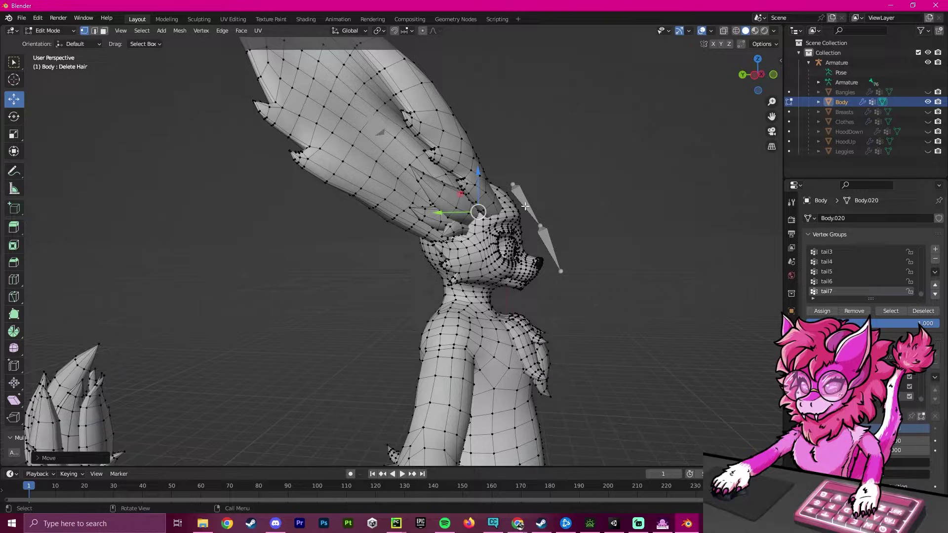
pyautogui.moveTo(577, 217); pyautogui.dragTo(186, 195, button='middle')
pyautogui.click(524, 241)
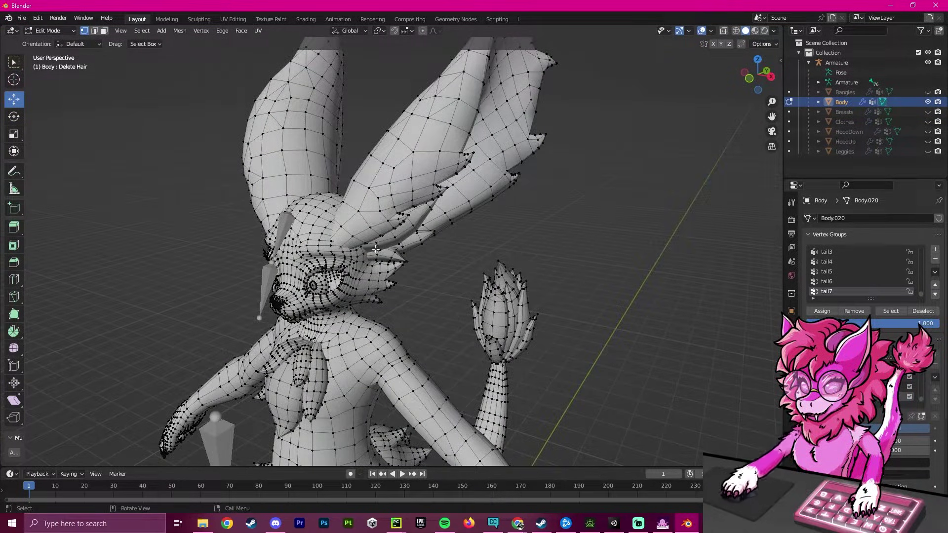
pyautogui.moveTo(375, 250); pyautogui.dragTo(359, 240, button='middle')
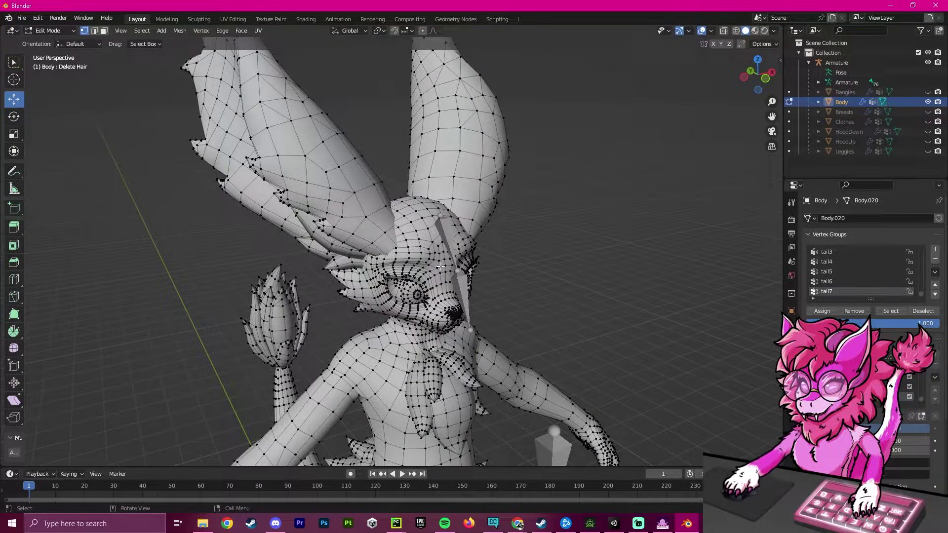
pyautogui.moveTo(494, 287); pyautogui.dragTo(503, 282, button='middle')
# Return the Body to Object Mode and set the Delete Hair shape key's value back to 0
pyautogui.click(49, 31)
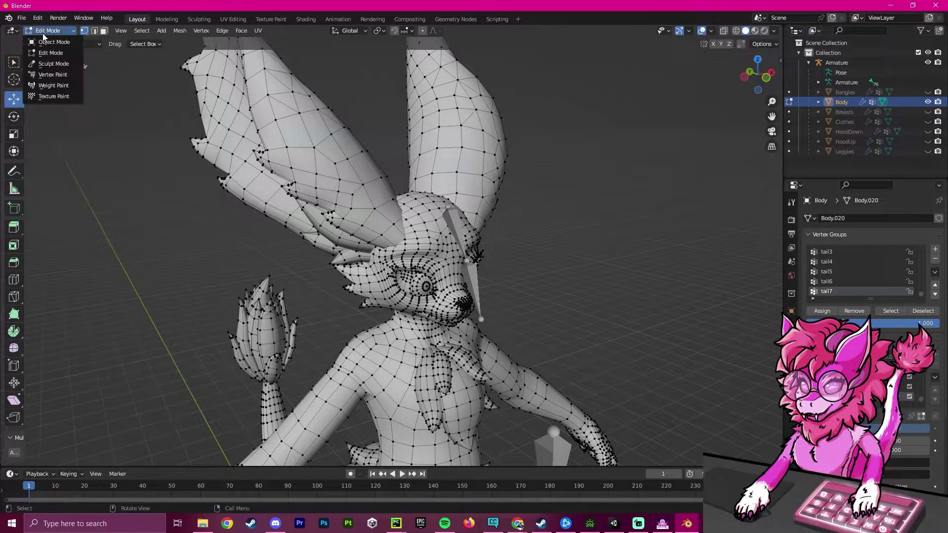
pyautogui.click(44, 42)
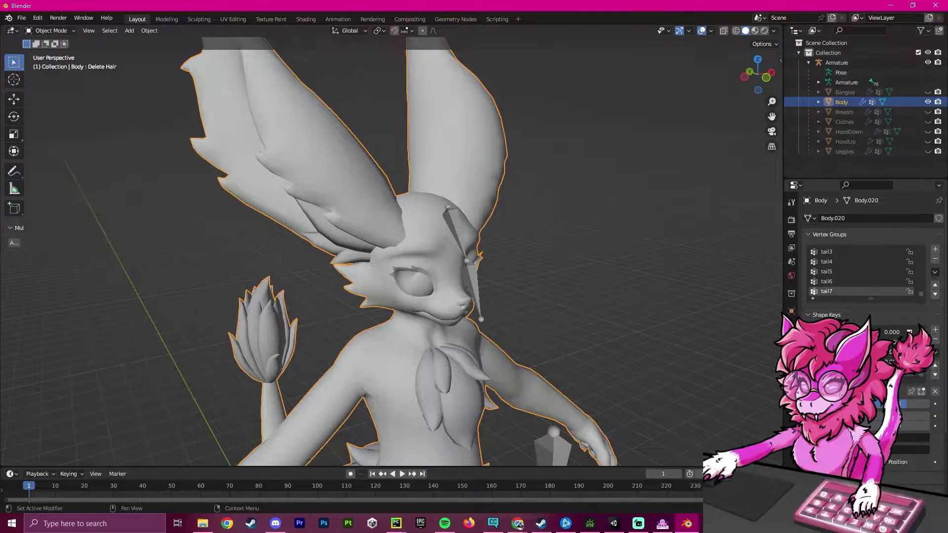
pyautogui.moveTo(906, 404); pyautogui.dragTo(860, 404)
pyautogui.scroll(-2, 587, 264)
pyautogui.keyDown('shift'); pyautogui.moveTo(587, 263); pyautogui.dragTo(582, 239, button='middle'); pyautogui.keyUp('shift')
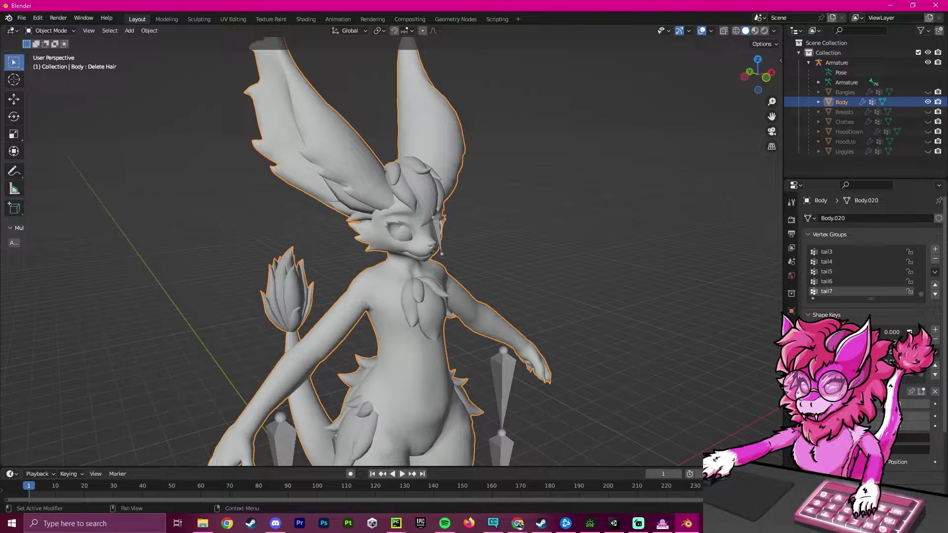
# Start an FBX export into the Unity project's Hobkin Redux folder, targeting the existing Hobkin Revamp - No Digi.fbx
pyautogui.click(28, 19)
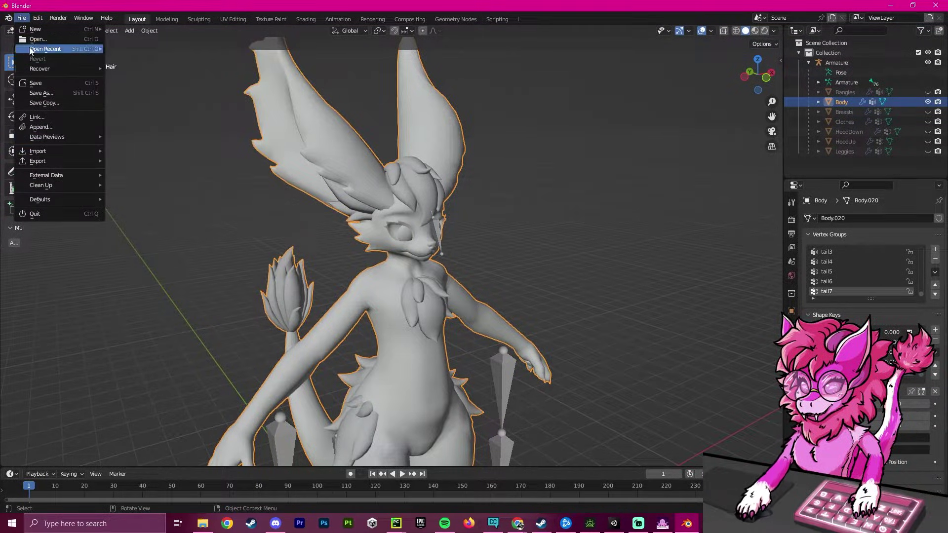
pyautogui.moveTo(37, 164)
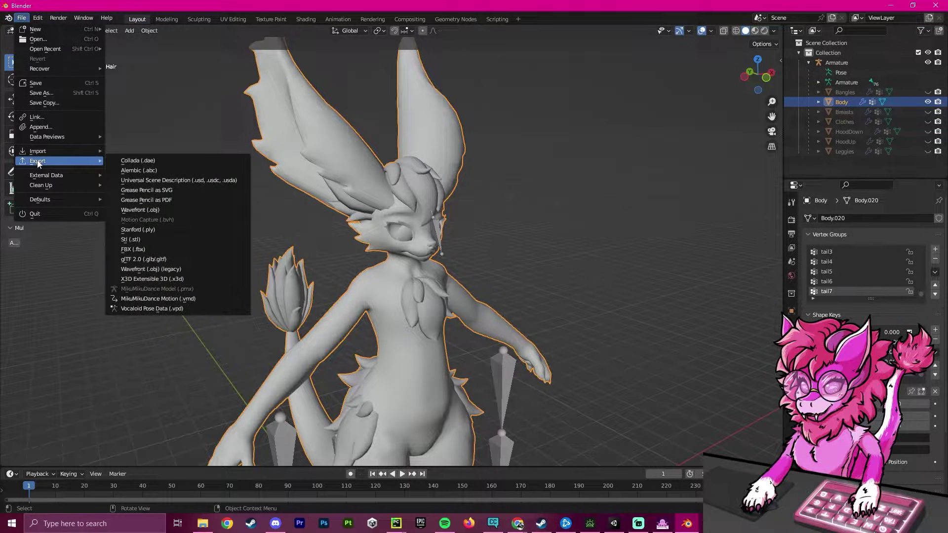
pyautogui.click(22, 18)
pyautogui.click(23, 18)
pyautogui.click(23, 19)
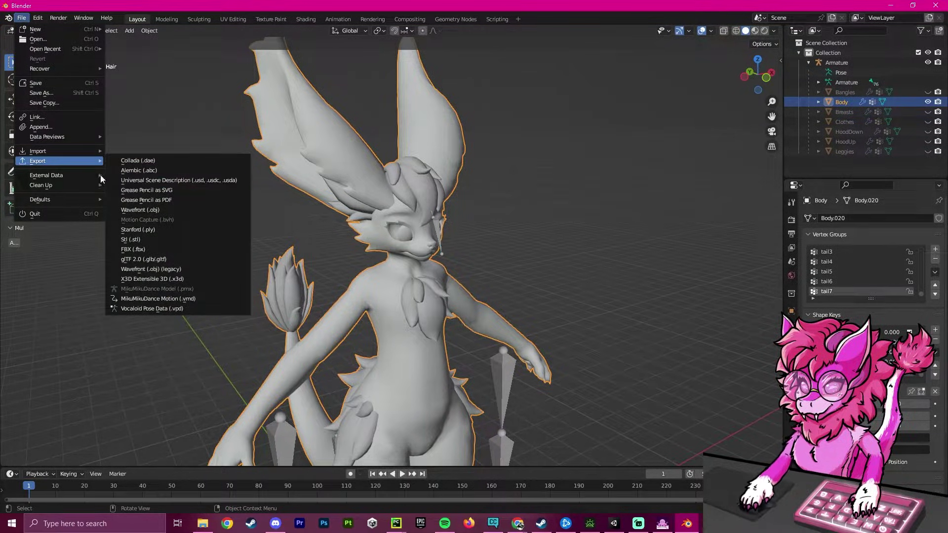
pyautogui.click(137, 249)
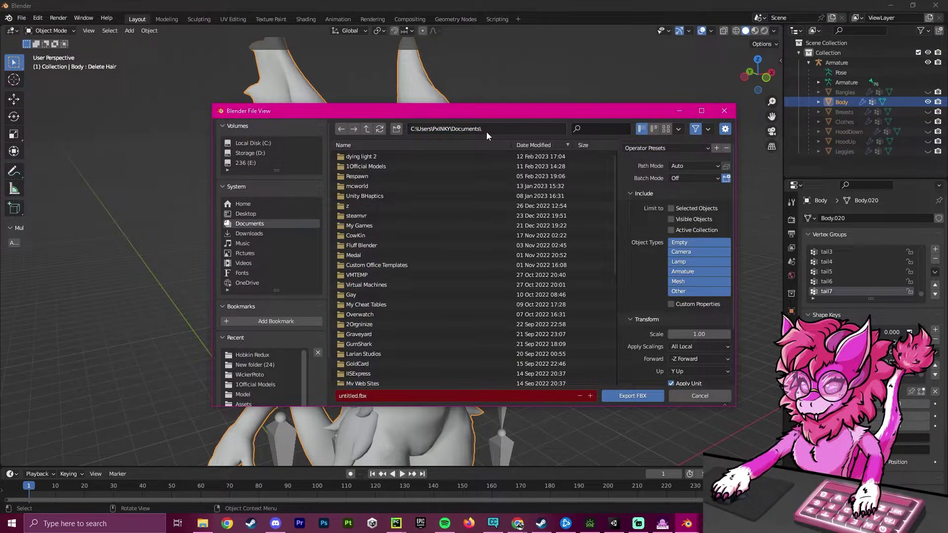
pyautogui.click(459, 131)
pyautogui.hotkey('ctrl', 'v')
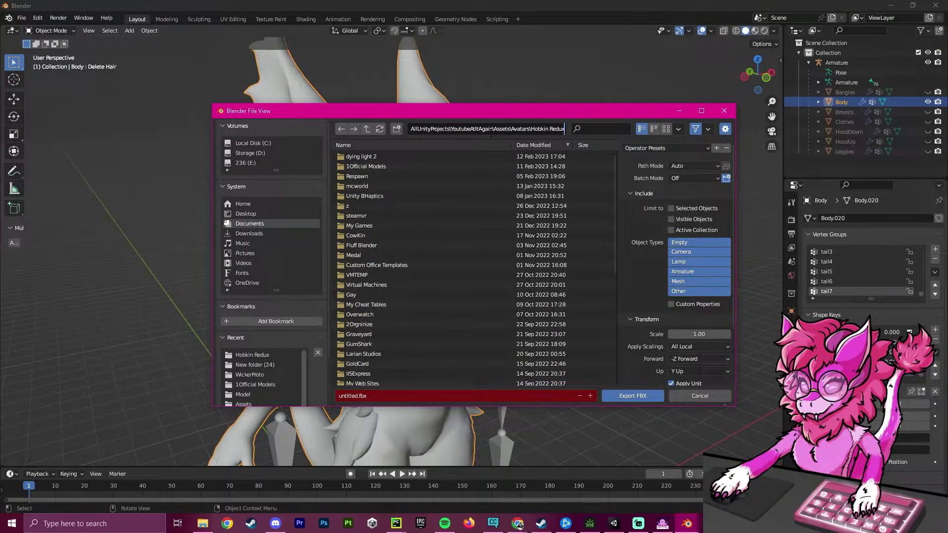
pyautogui.press('Return')
pyautogui.click(360, 177)
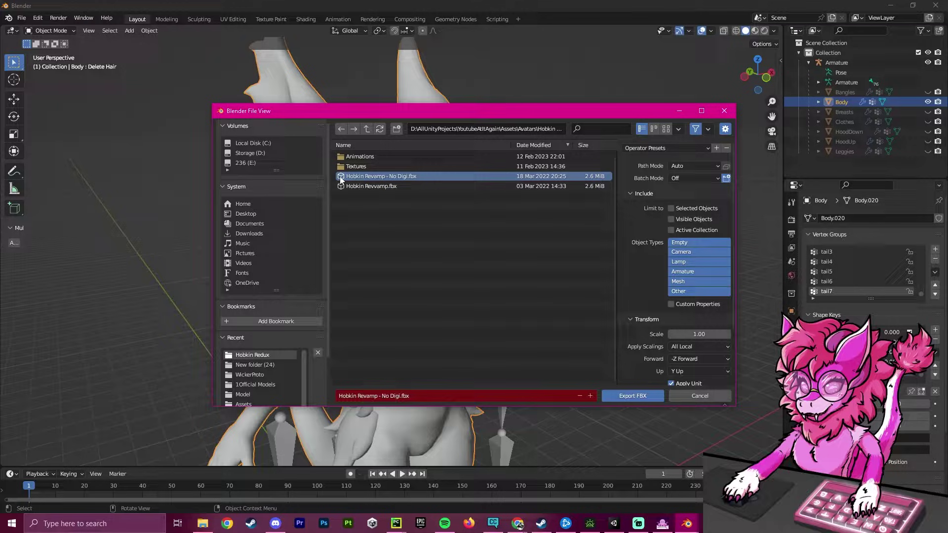
# Check that Add Leaf Bones and Bake Animation are off, keep Apply Scalings at All Local and export the FBX
pyautogui.scroll(-4, 691, 316)
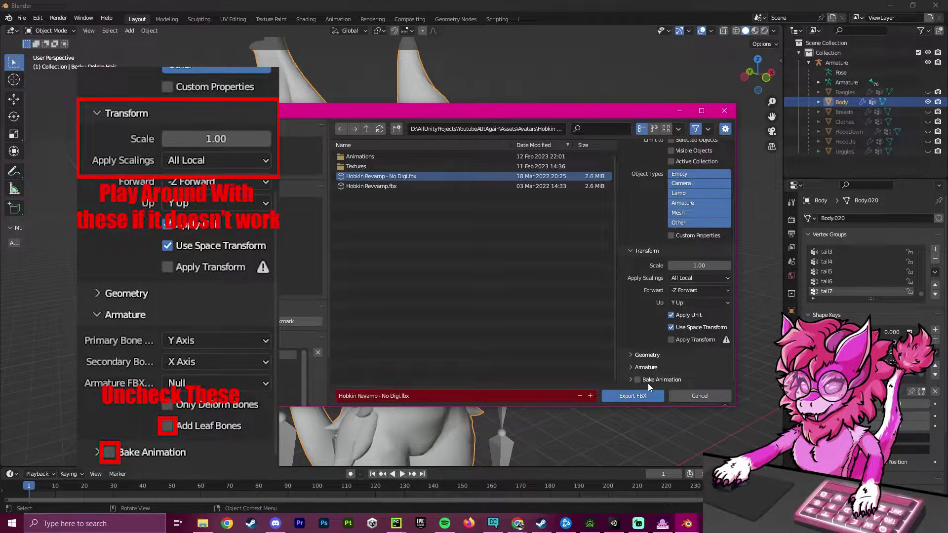
pyautogui.click(632, 367)
pyautogui.scroll(-4, 674, 316)
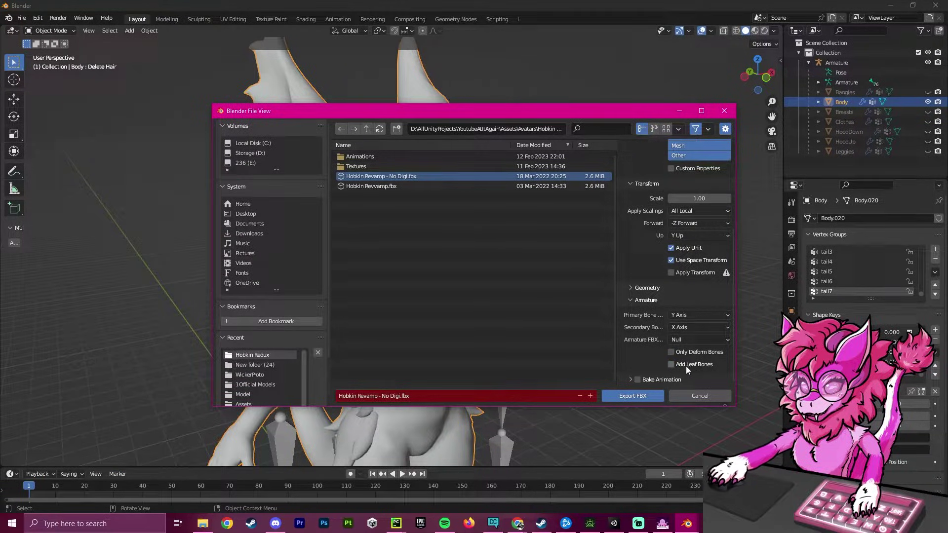
pyautogui.scroll(1, 681, 276)
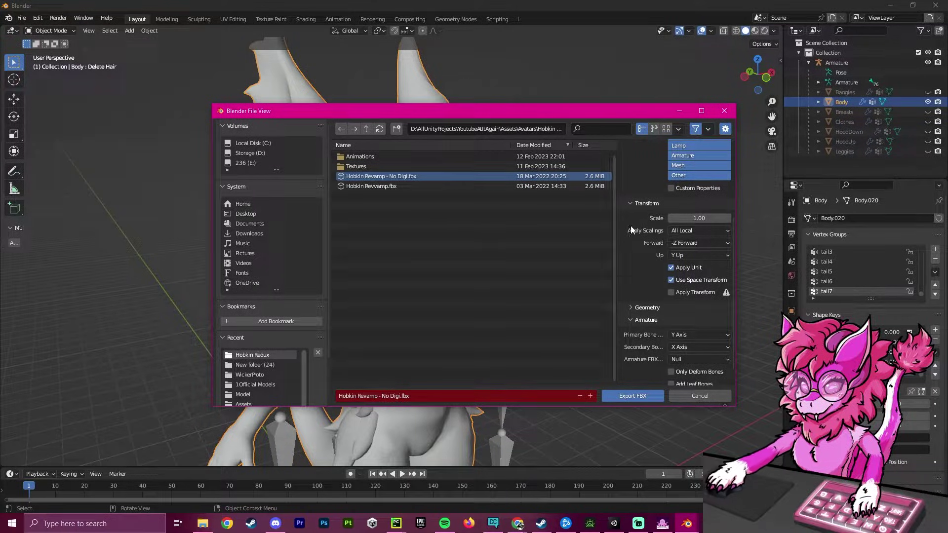
pyautogui.click(674, 231)
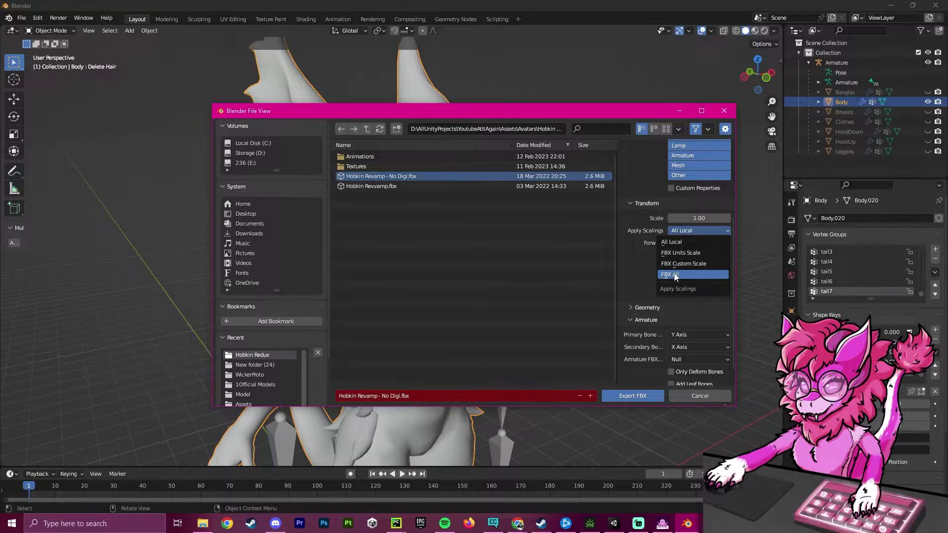
pyautogui.click(674, 246)
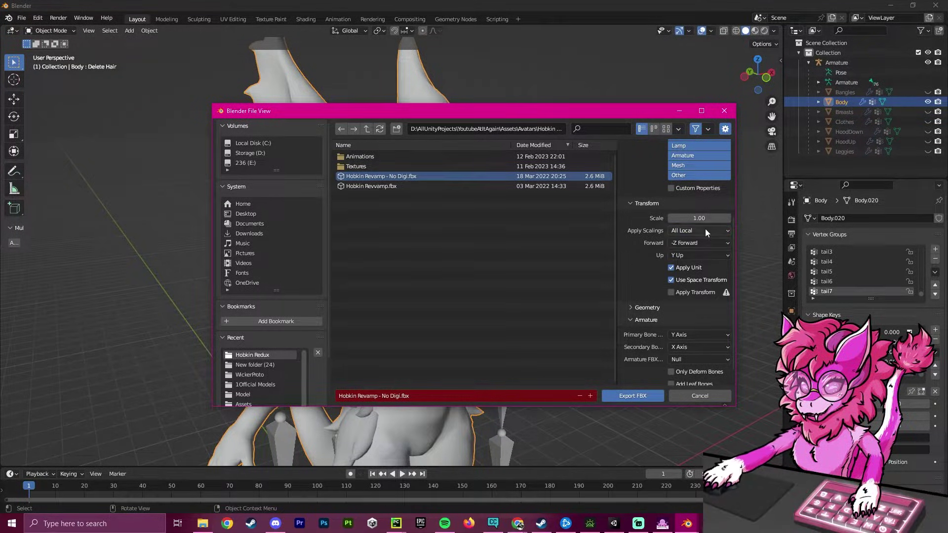
pyautogui.click(680, 232)
pyautogui.click(675, 234)
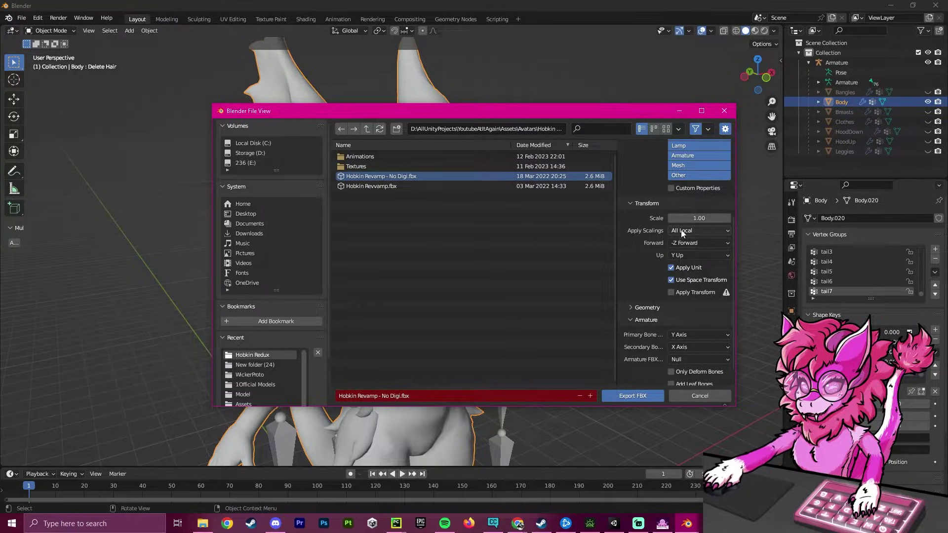
pyautogui.click(622, 396)
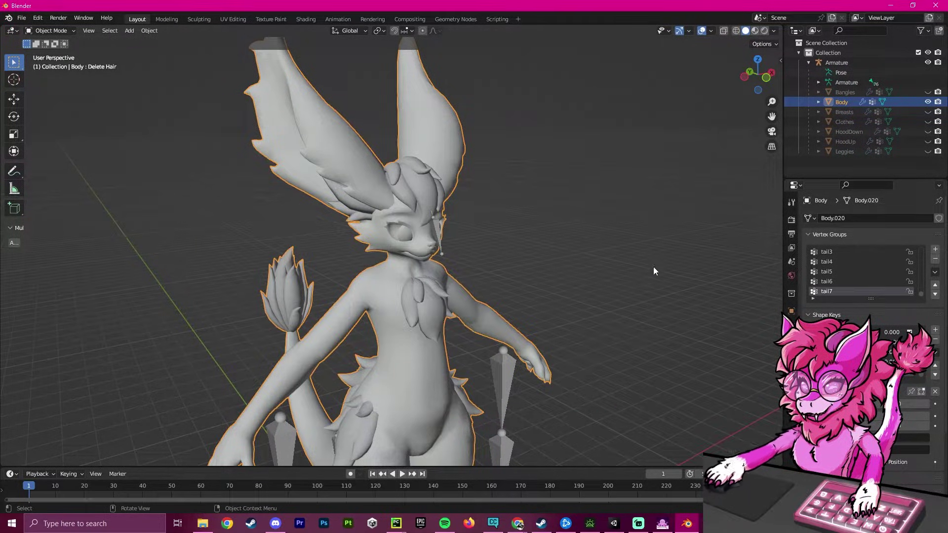
# Switch to Unity and expand the BlendShapes of the Body object in Hobkin Revamp - No Digi, down to Delete Hair
pyautogui.moveTo(567, 309); pyautogui.dragTo(556, 258, button='middle')
pyautogui.click(556, 259)
pyautogui.moveTo(614, 523)
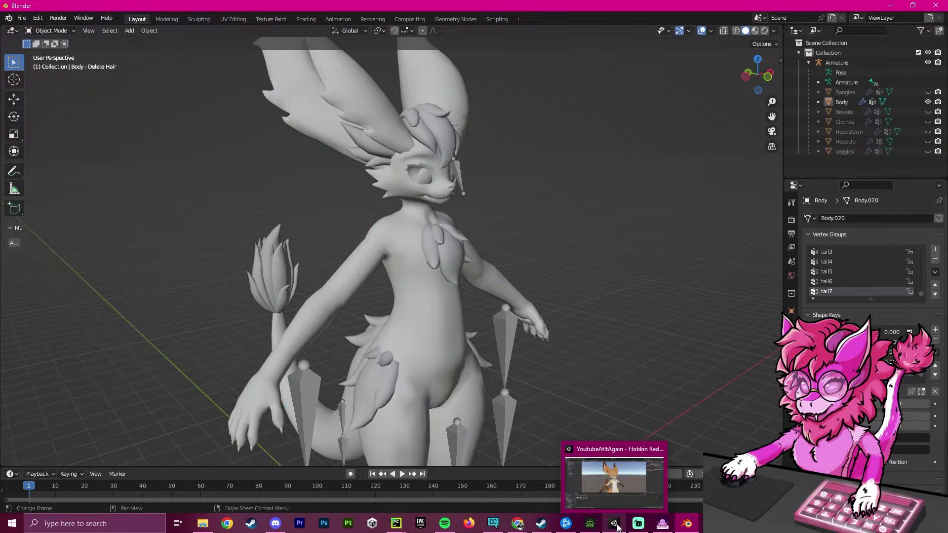
pyautogui.click(610, 499)
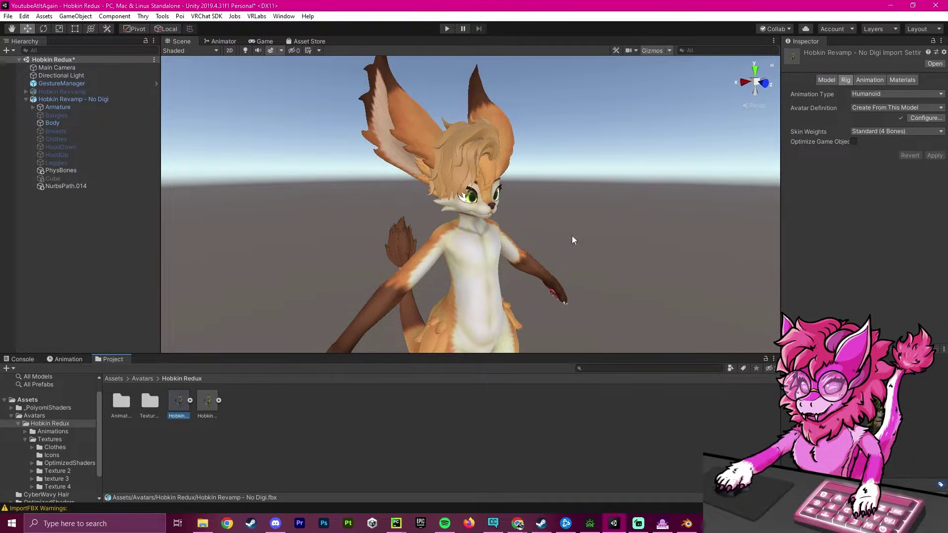
pyautogui.click(189, 400)
pyautogui.click(48, 99)
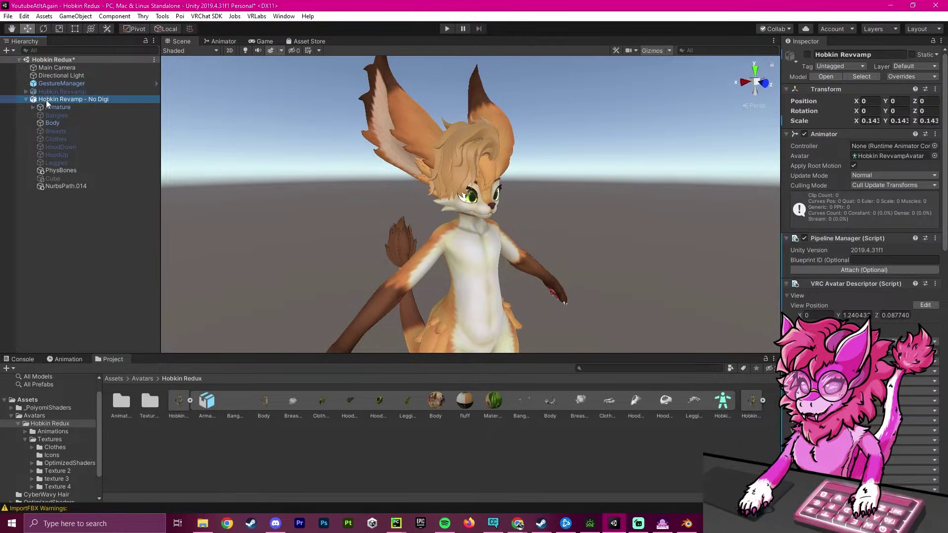
pyautogui.click(48, 123)
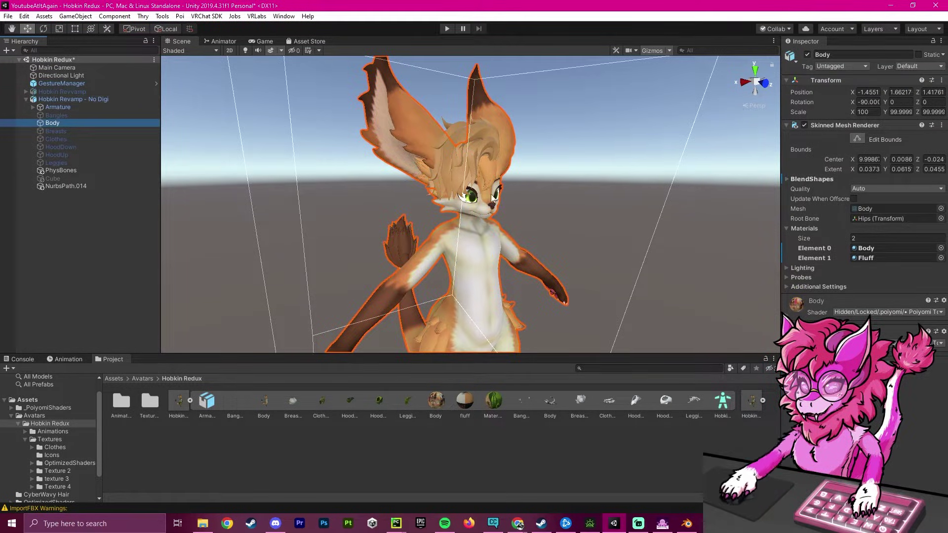
pyautogui.click(787, 179)
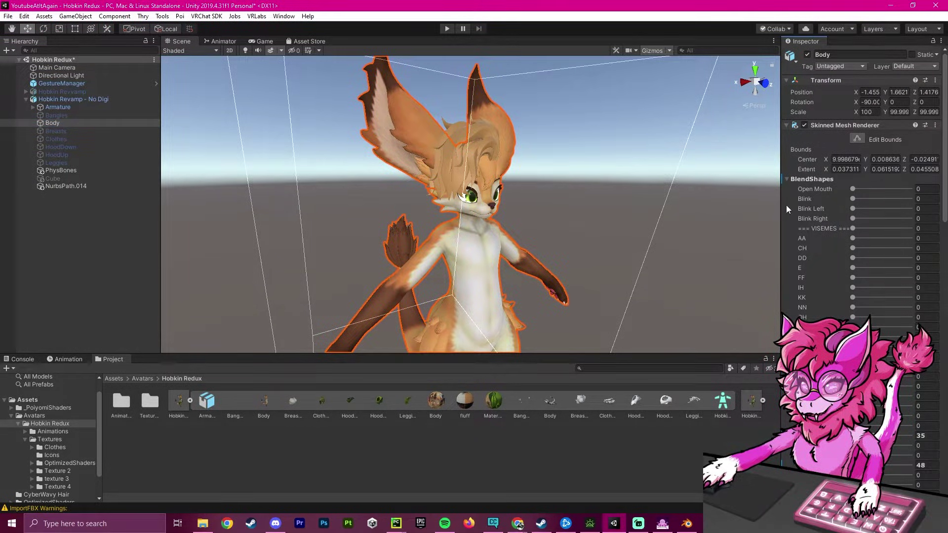
pyautogui.scroll(-10, 786, 206)
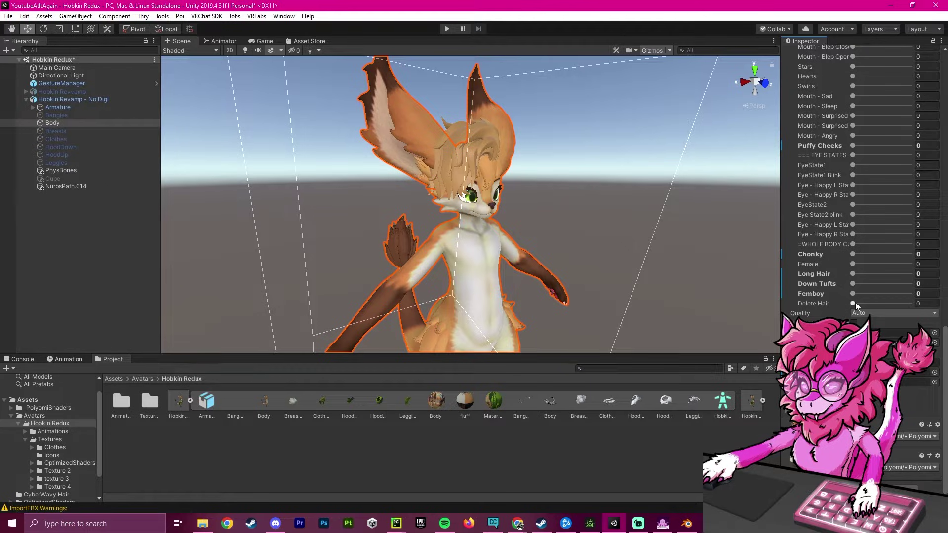
# Set the Body's Delete Hair blendshape to 100 while looking closely at the head
pyautogui.moveTo(853, 303); pyautogui.dragTo(809, 294)
pyautogui.press('d')
pyautogui.moveTo(592, 241); pyautogui.dragTo(419, 192, button='right')
pyautogui.press('w')
pyautogui.moveTo(852, 304); pyautogui.dragTo(924, 309)
# Examine the custom hair NurbsPath.014 on the avatar's head from the side and front for leftover original hair
pyautogui.press('a')
pyautogui.moveTo(420, 217); pyautogui.dragTo(522, 219, button='right')
pyautogui.click(522, 219)
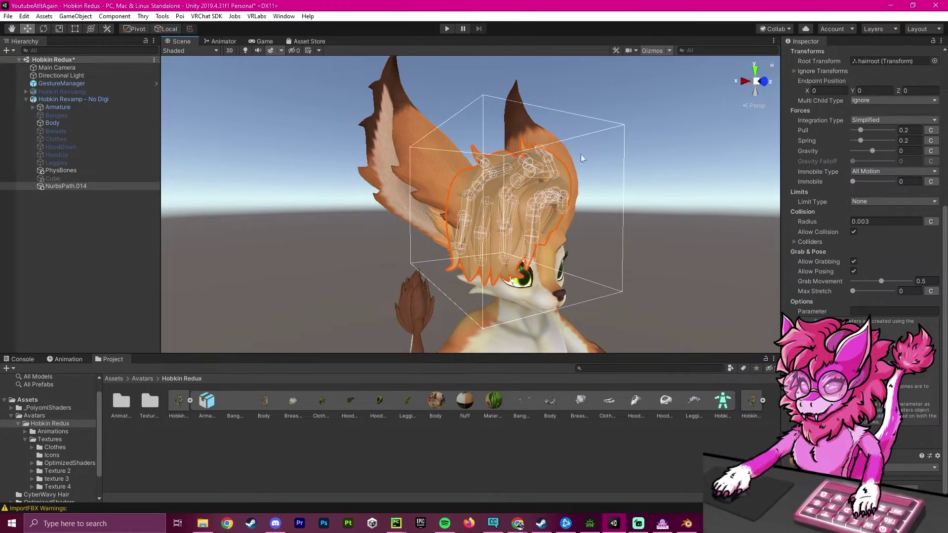
pyautogui.moveTo(621, 266); pyautogui.dragTo(511, 274, button='right')
pyautogui.click(620, 270)
pyautogui.press('a')
pyautogui.press('d')
pyautogui.press('a')
pyautogui.click(479, 196)
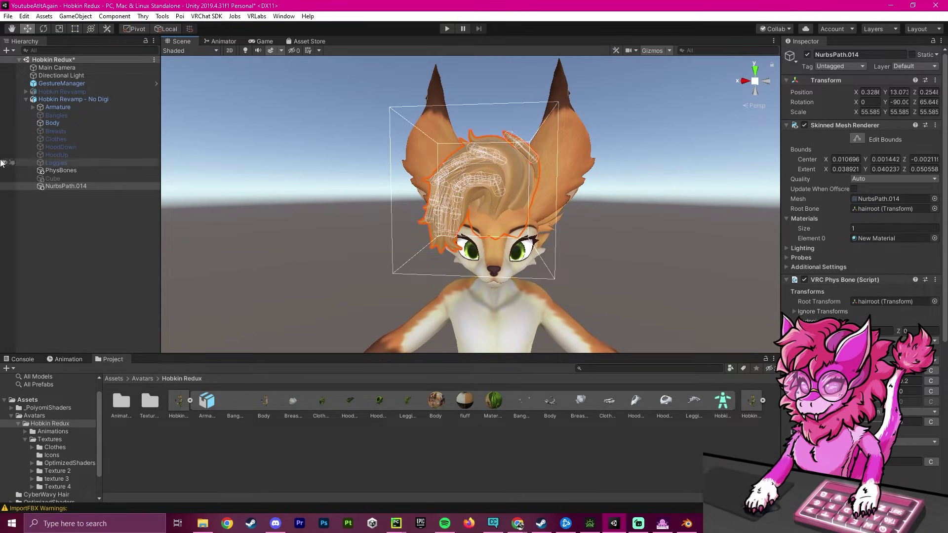
# Recheck the Delete Hair blendshape on the Body, deselect it and view the whole avatar with its new hair
pyautogui.click(52, 122)
pyautogui.scroll(-10, 861, 197)
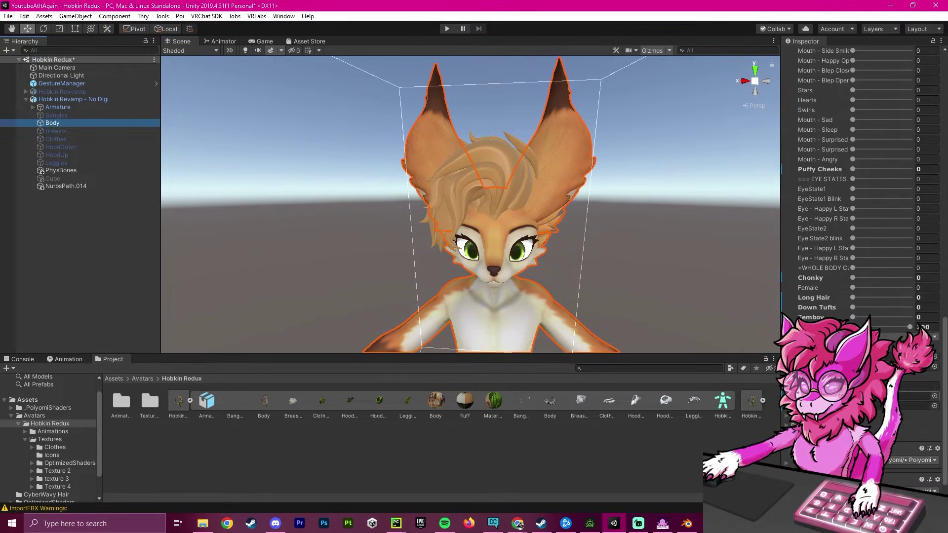
pyautogui.click(638, 319)
pyautogui.keyDown('alt'); pyautogui.moveTo(638, 319); pyautogui.dragTo(666, 283); pyautogui.keyUp('alt')
pyautogui.scroll(-3, 592, 225)
pyautogui.keyDown('alt'); pyautogui.moveTo(585, 217); pyautogui.dragTo(624, 237); pyautogui.keyUp('alt')
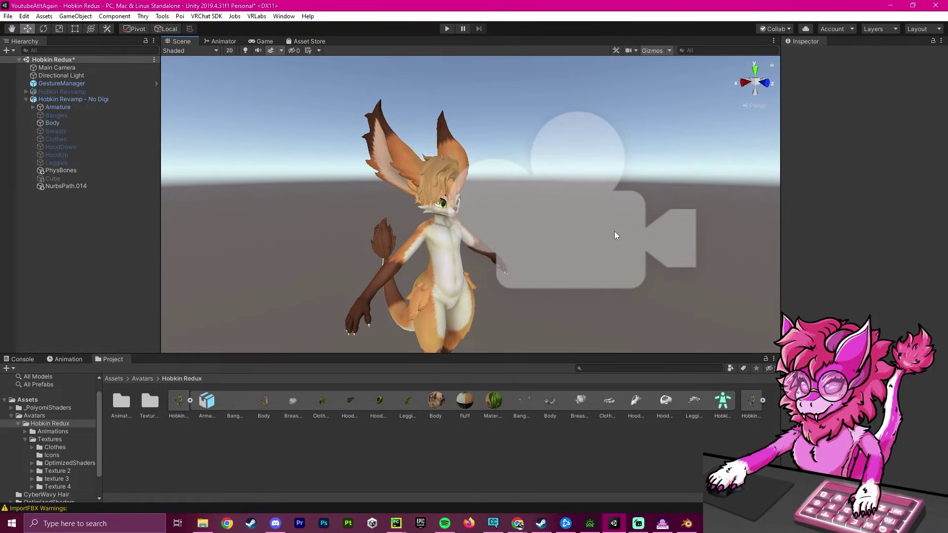